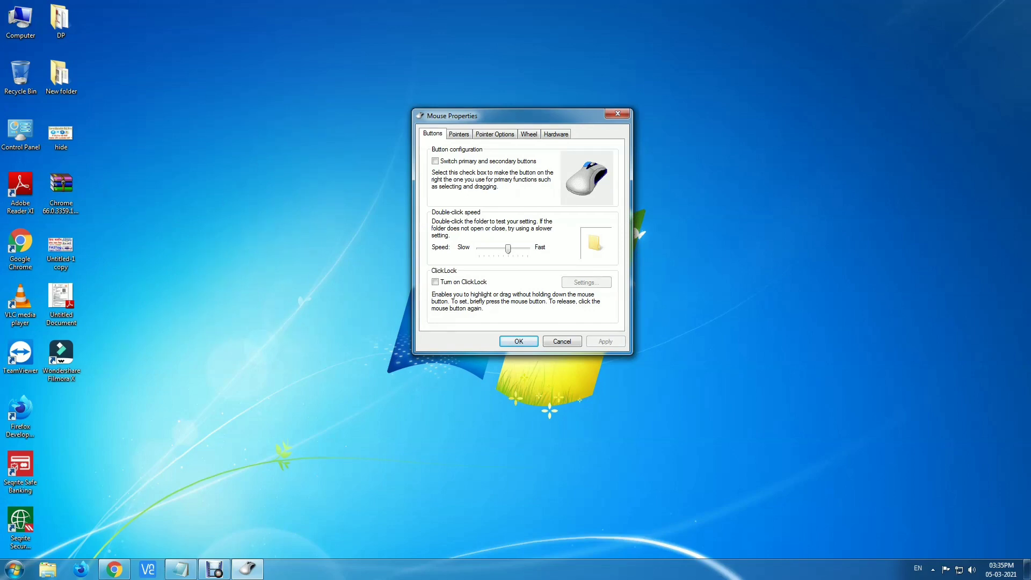
Examine the mouse pointer list of the Windows Aero scheme, previewing the Help Select, Working In Background and Busy pointers
left_click(459, 135)
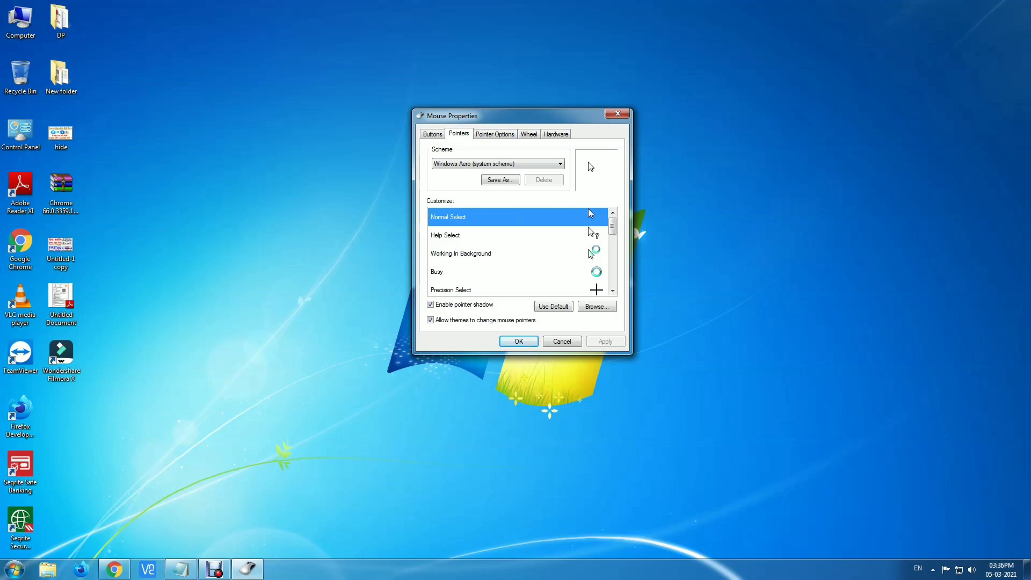
left_click(484, 235)
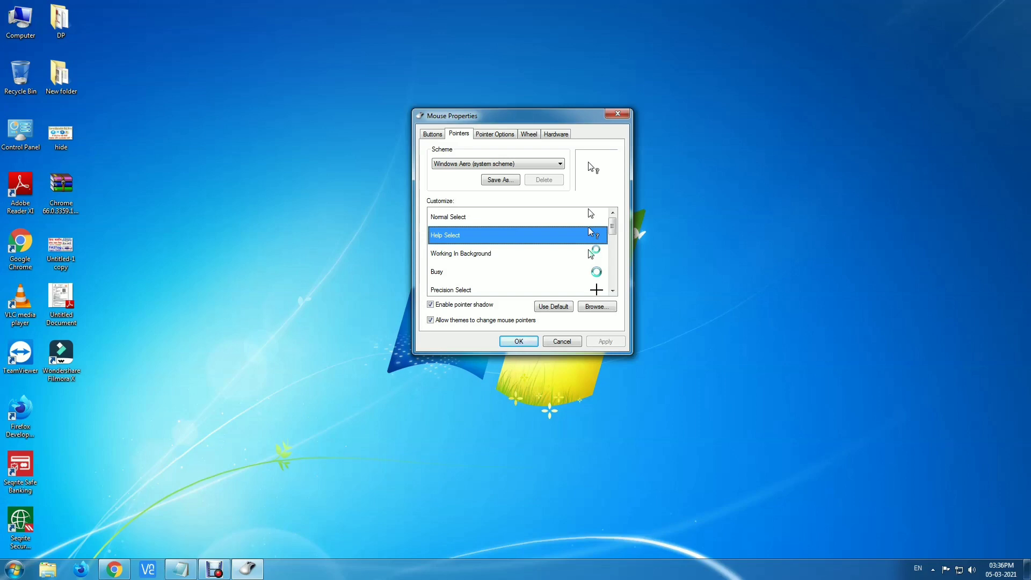
left_click(483, 253)
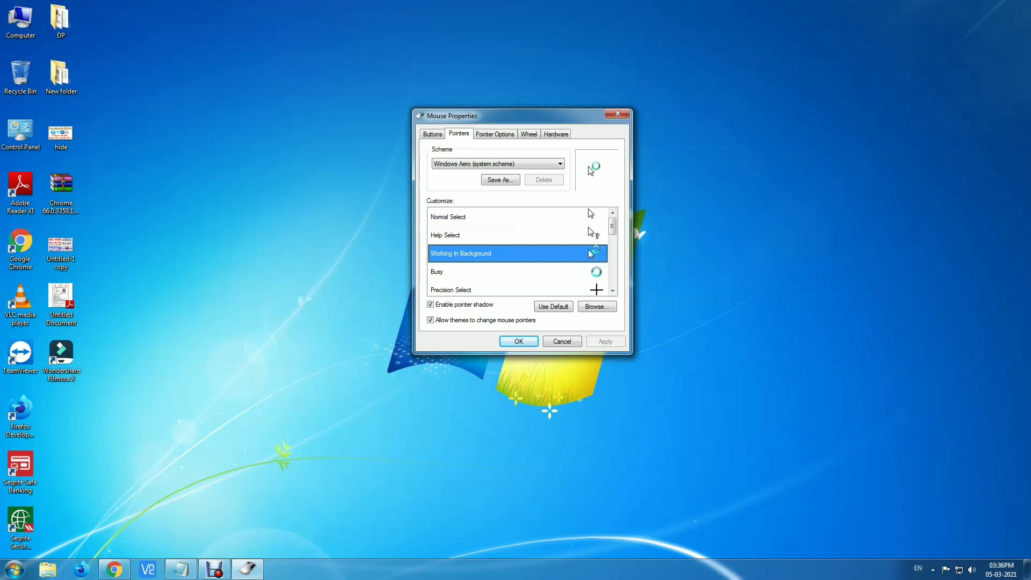
left_click(483, 271)
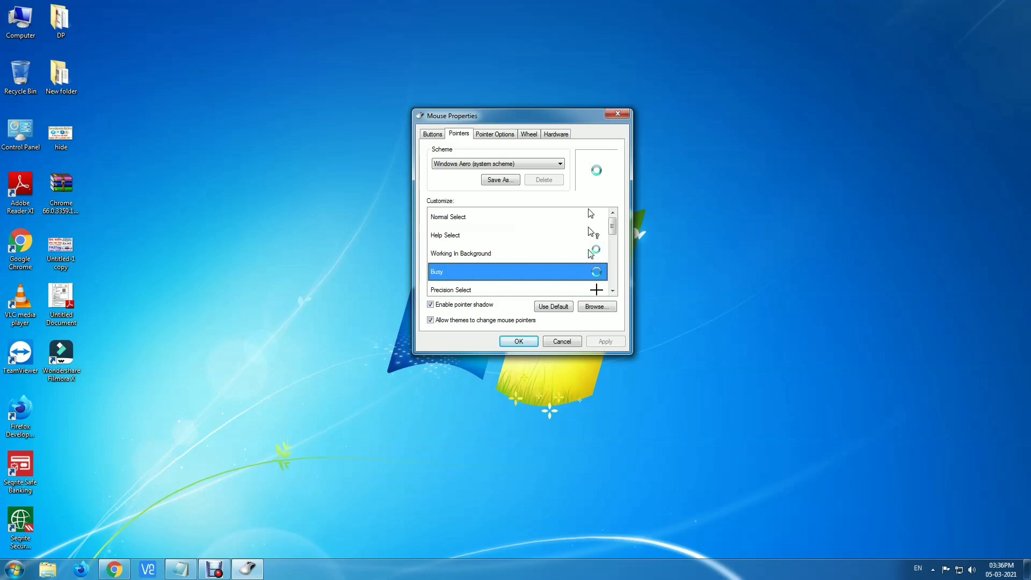
scroll(517, 253, "down", 2)
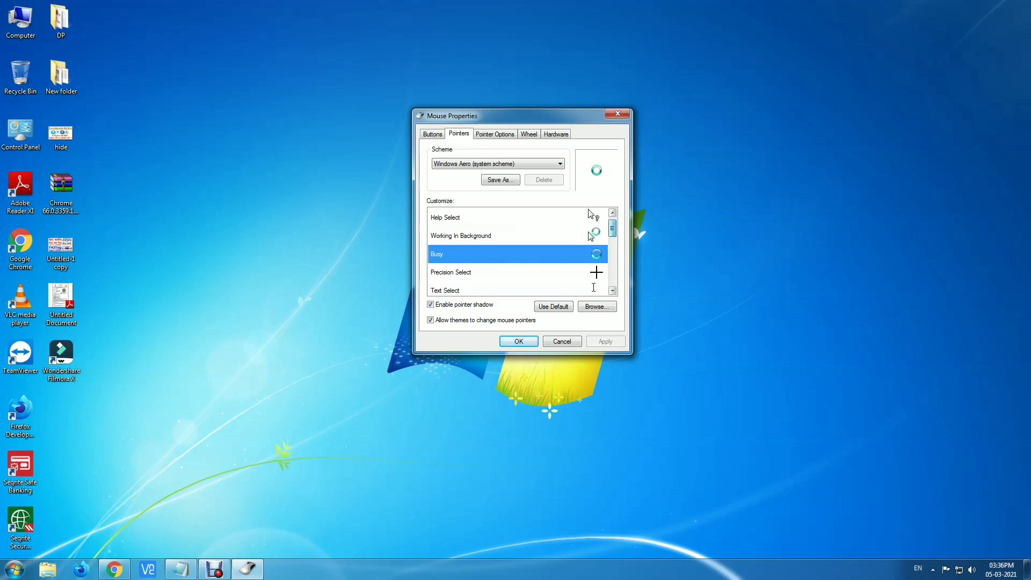
scroll(517, 252, "down", 4)
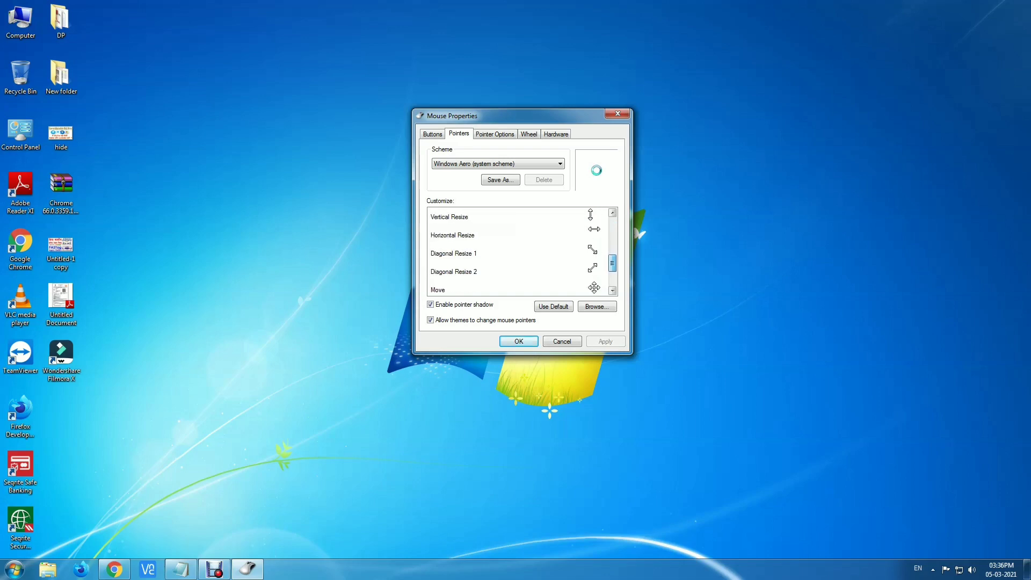
scroll(517, 253, "up", 5)
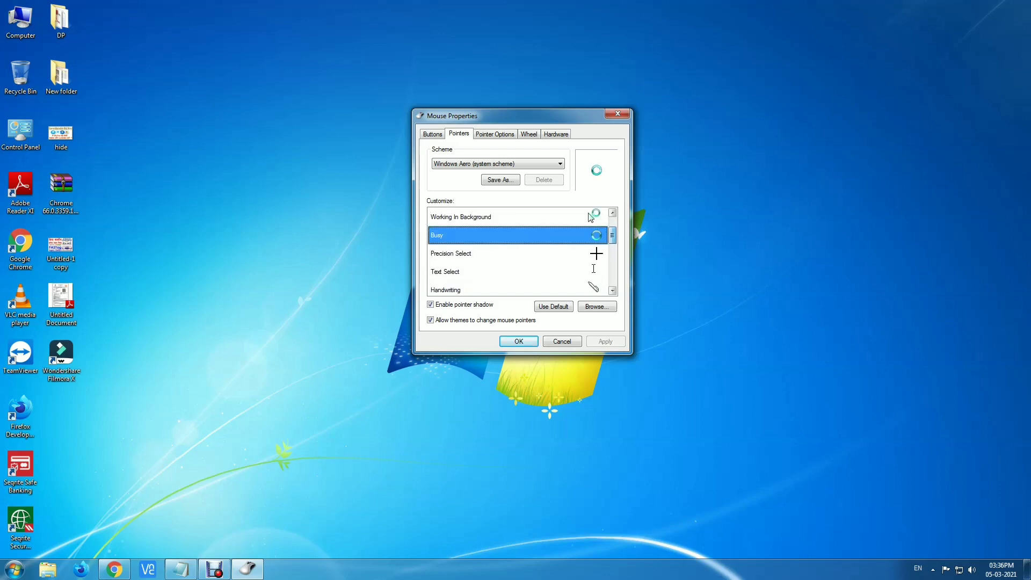
Apply the Magnified (system scheme) pointer scheme and select the Normal Select pointer
left_click(559, 163)
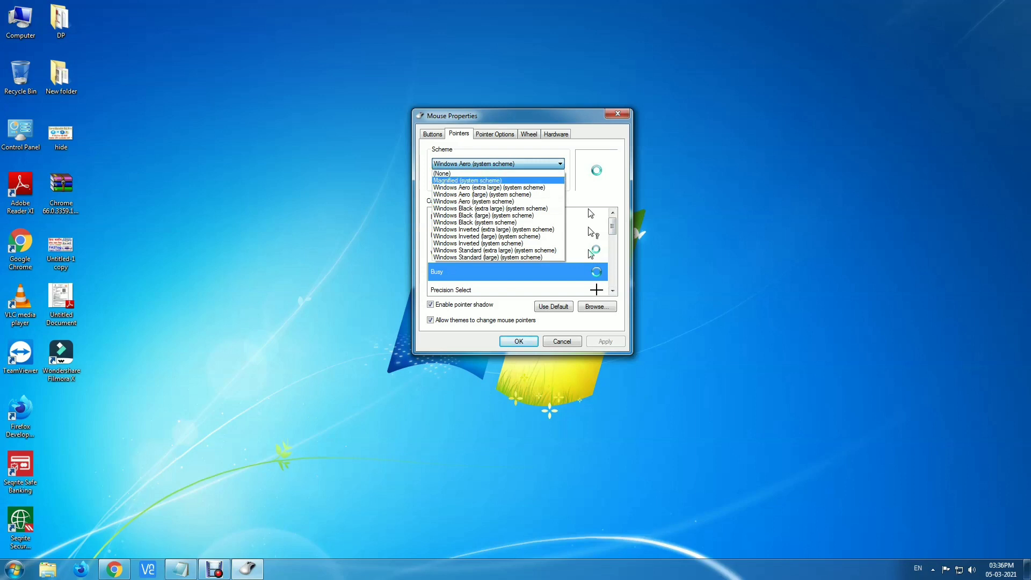
left_click(500, 180)
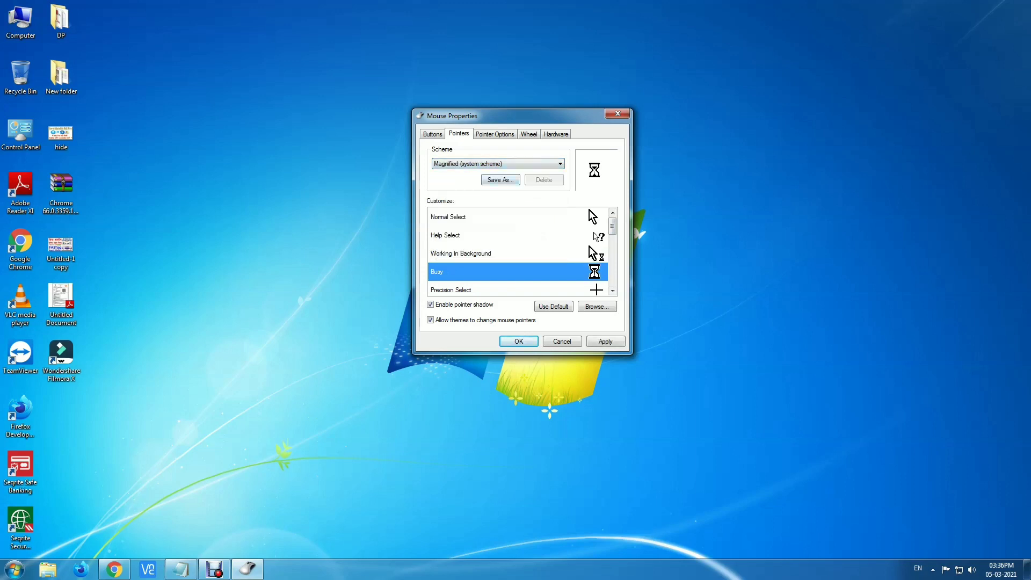
left_click(559, 164)
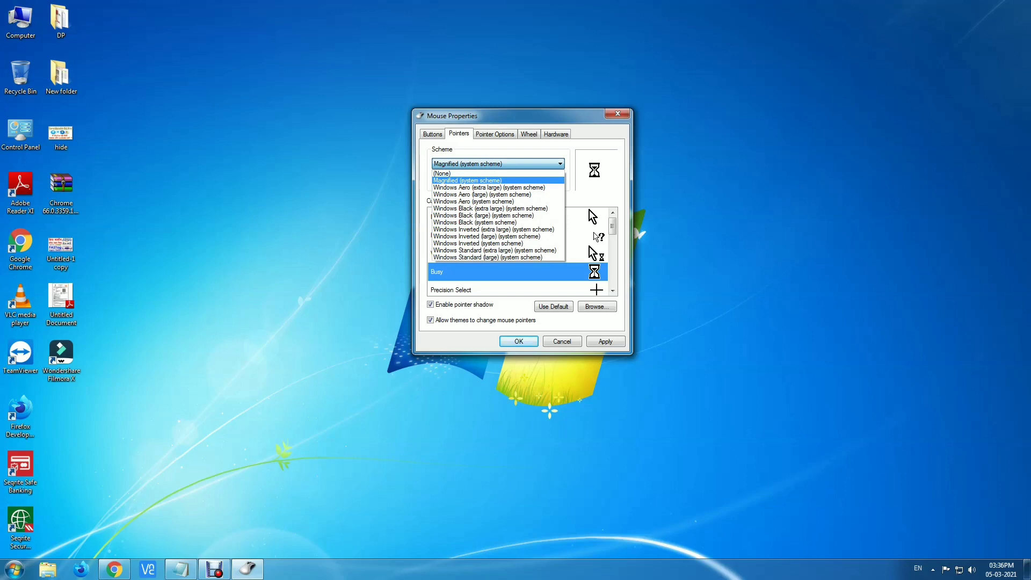
left_click(560, 164)
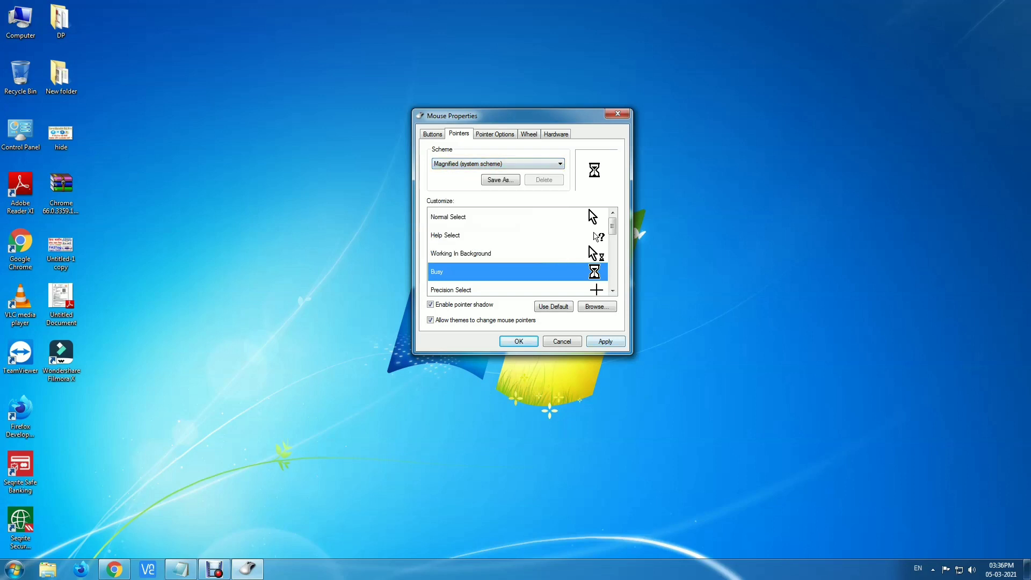
key("alt+a")
left_click(500, 217)
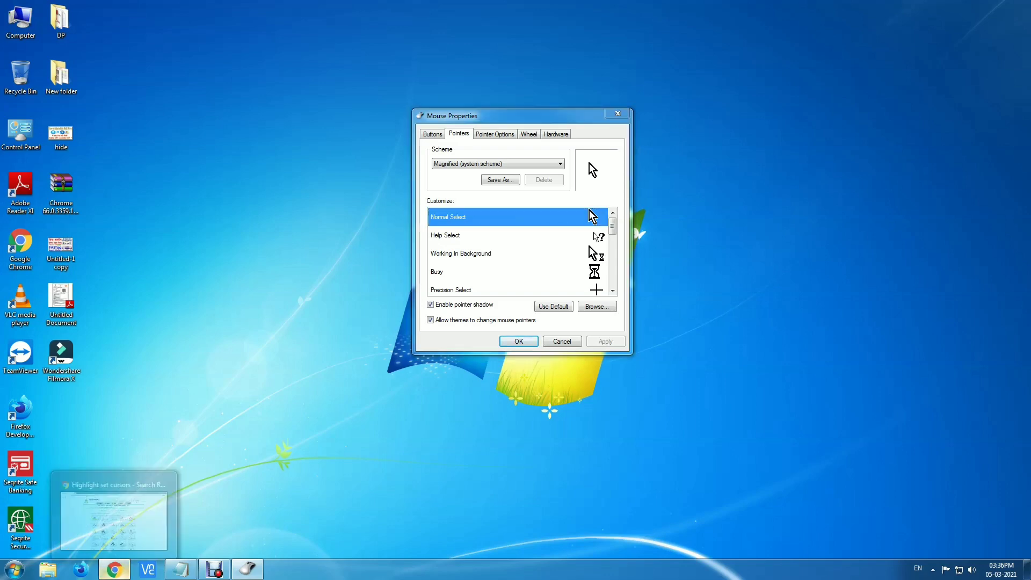
Switch to Chrome and download the Highlight Set Cursors from the search results
left_click(113, 570)
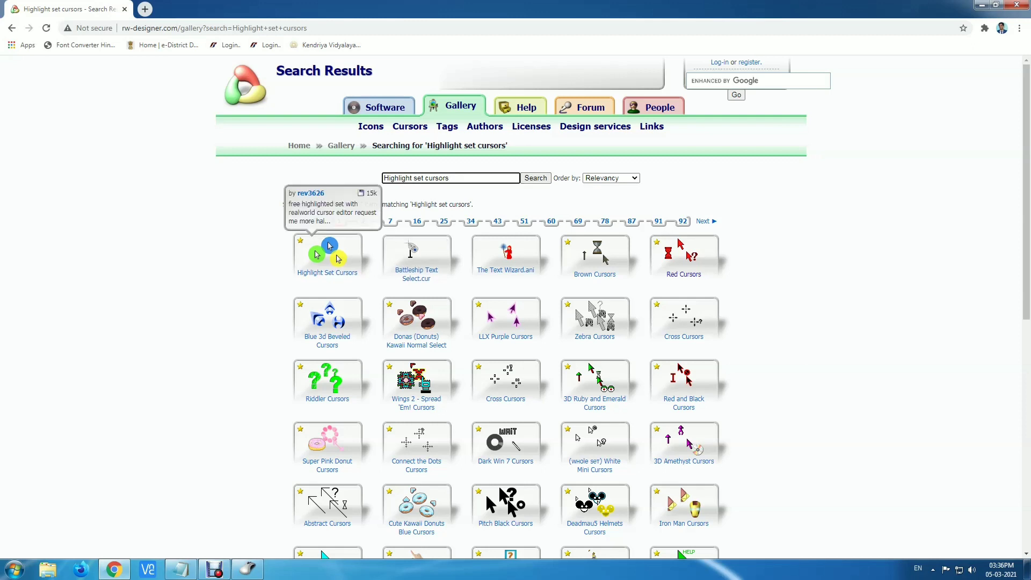
left_click(328, 252)
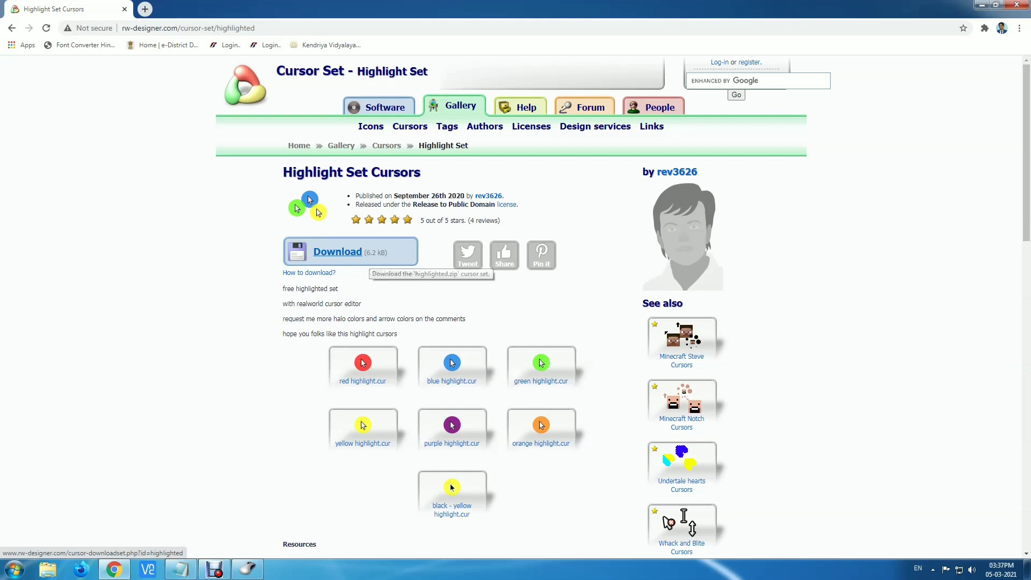
left_click(337, 252)
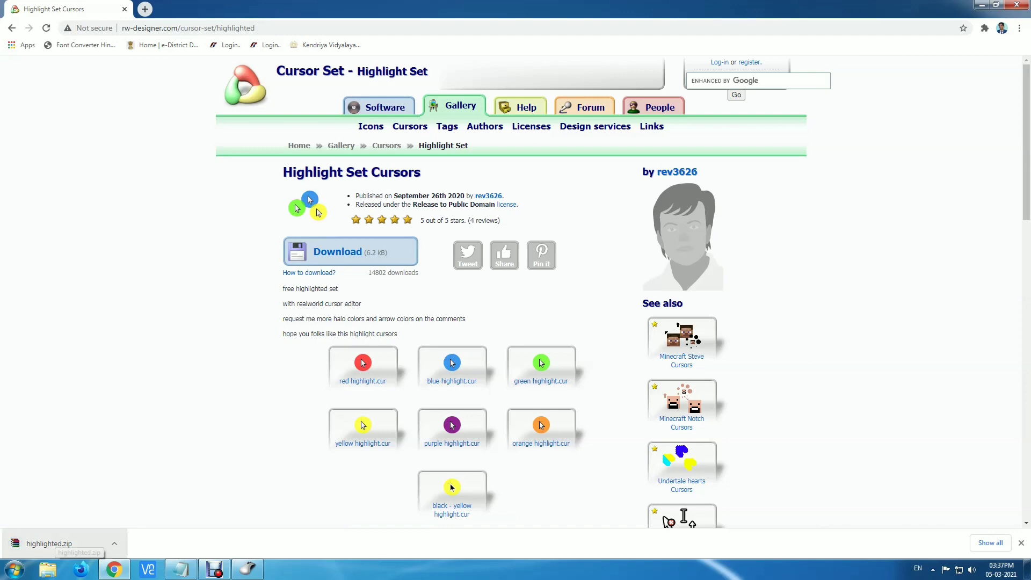
Examine the contents of the downloaded highlighted.zip, then close the archive and minimize the browser
left_click(49, 544)
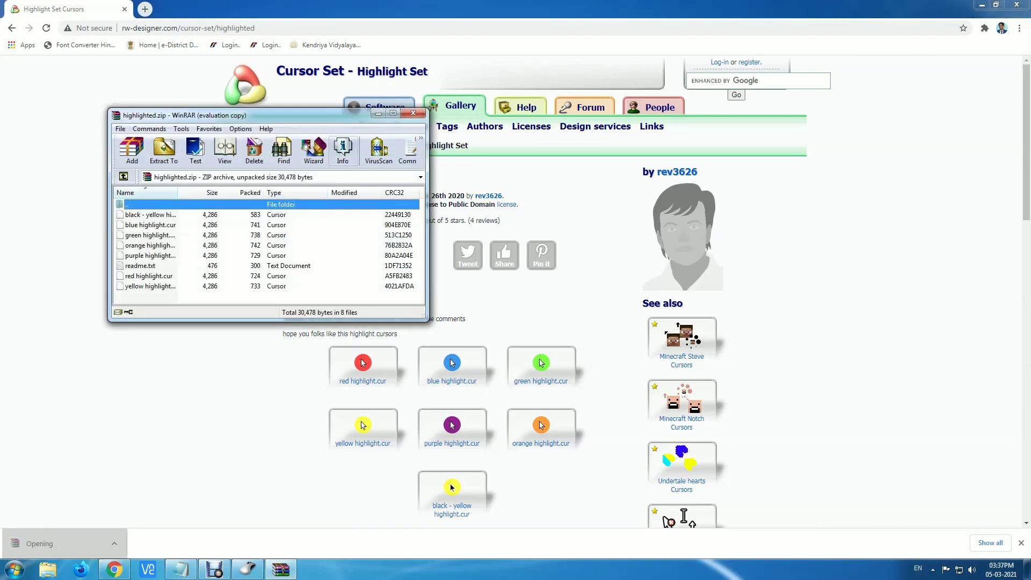
left_click(413, 113)
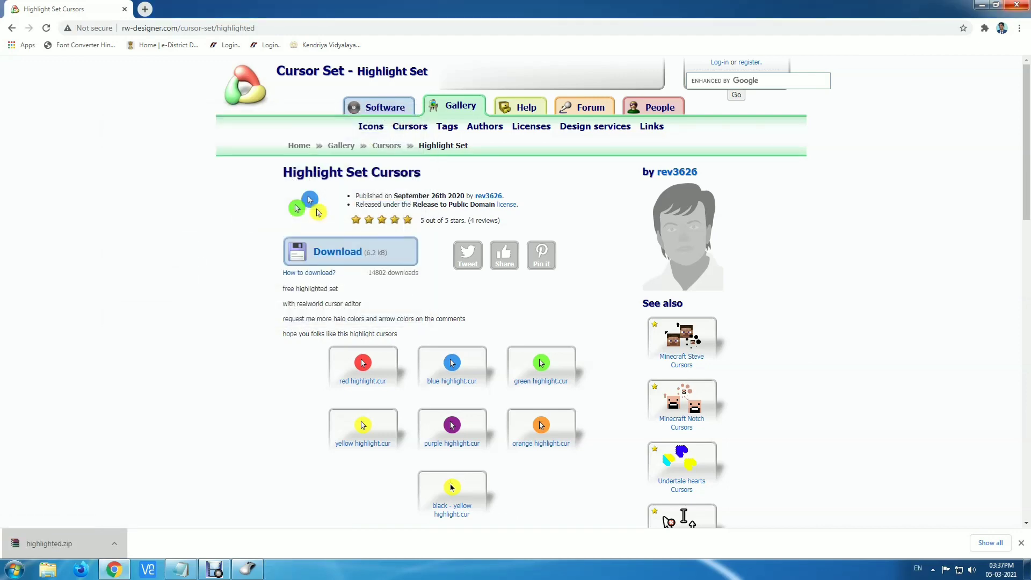
left_click(1021, 542)
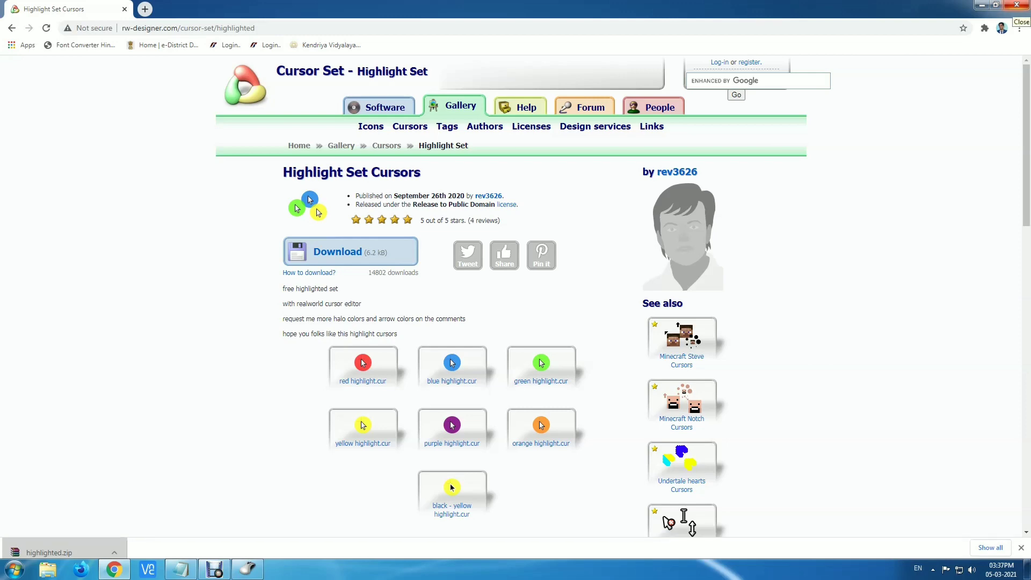
left_click(982, 4)
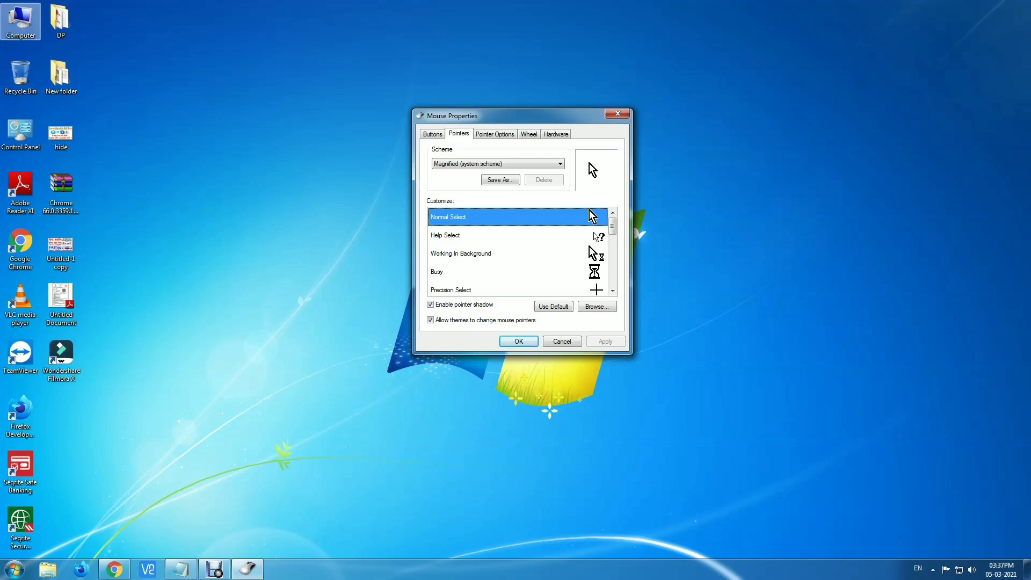
Extract the highlighted archive in the Downloads folder into a subfolder named highlighted
double_click(21, 22)
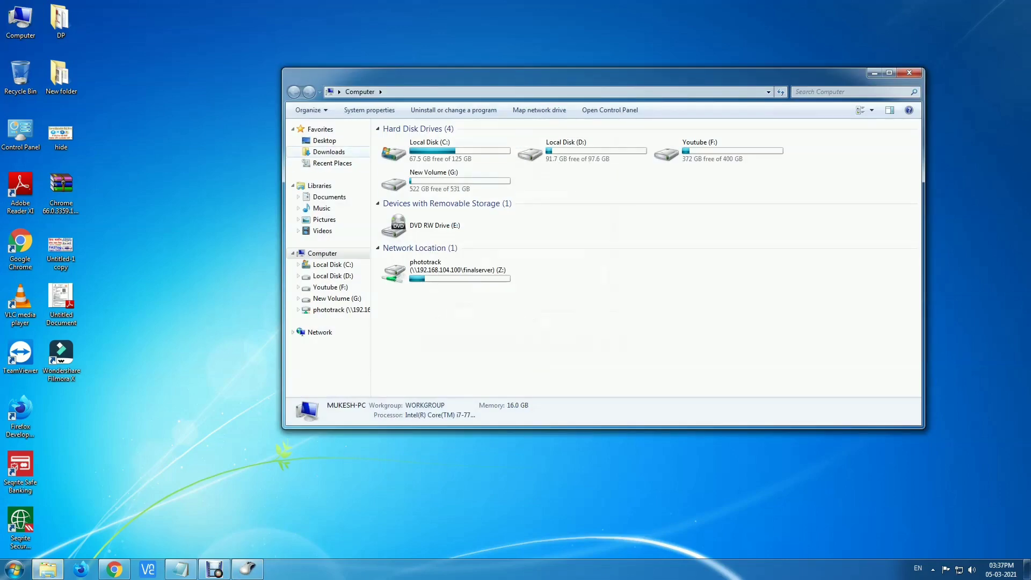
left_click(329, 152)
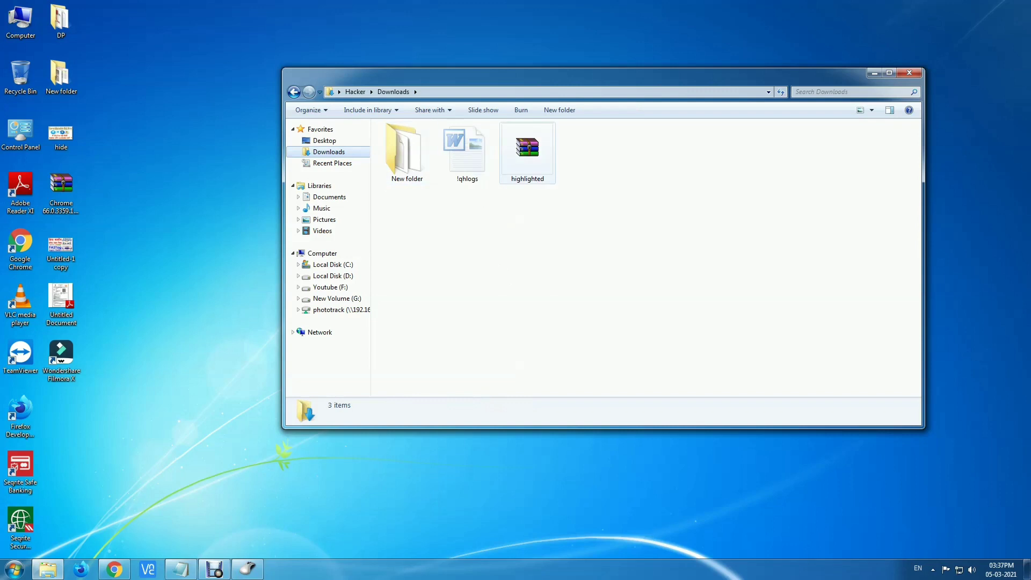
left_click(527, 153)
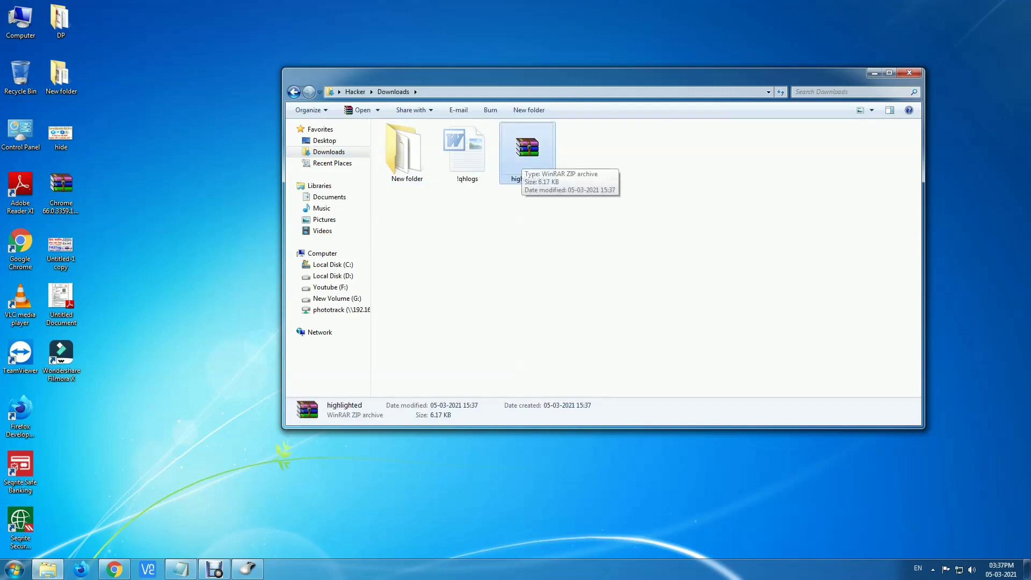
right_click(522, 153)
mouse_move(542, 171)
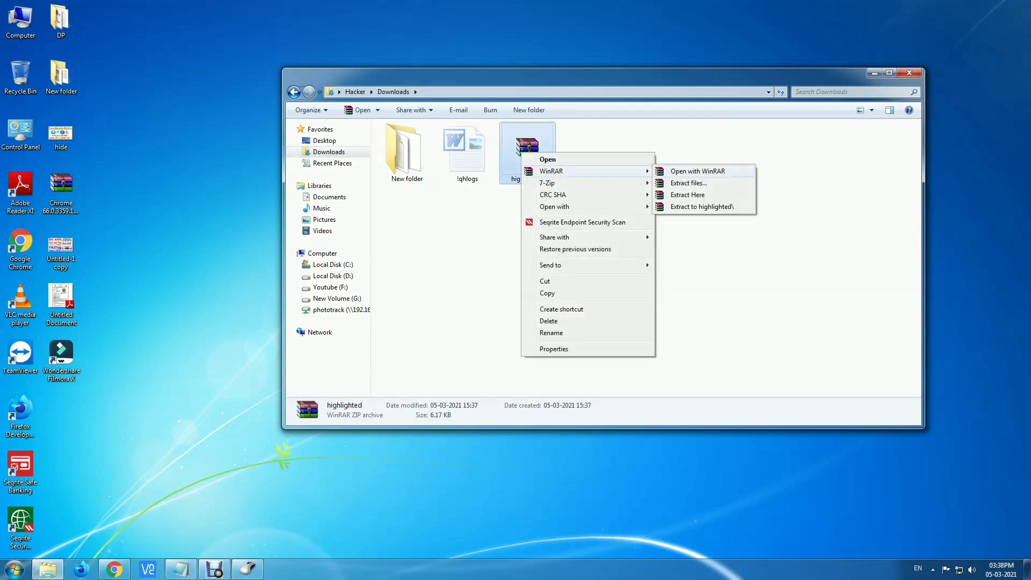
left_click(689, 182)
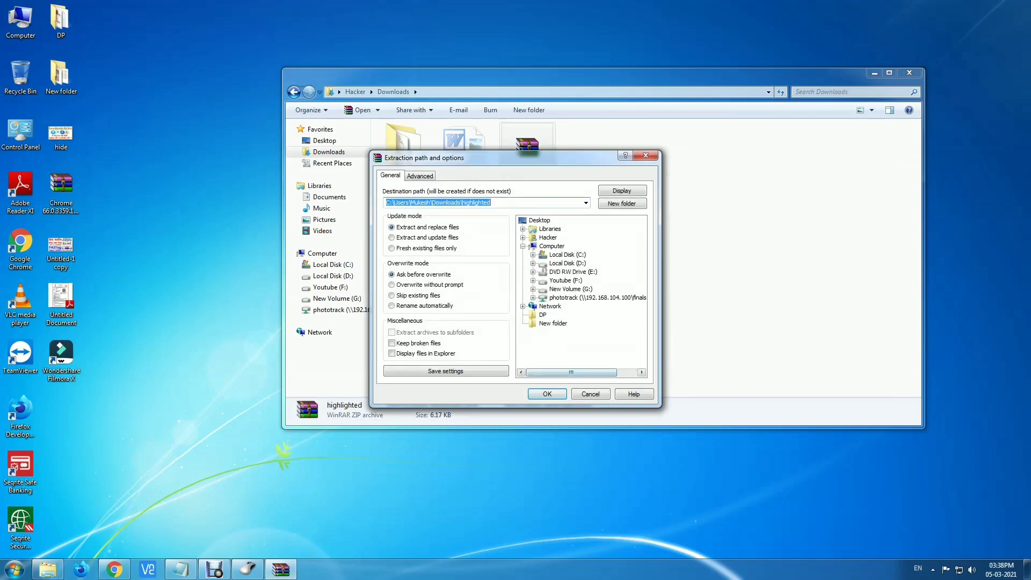
key("Return")
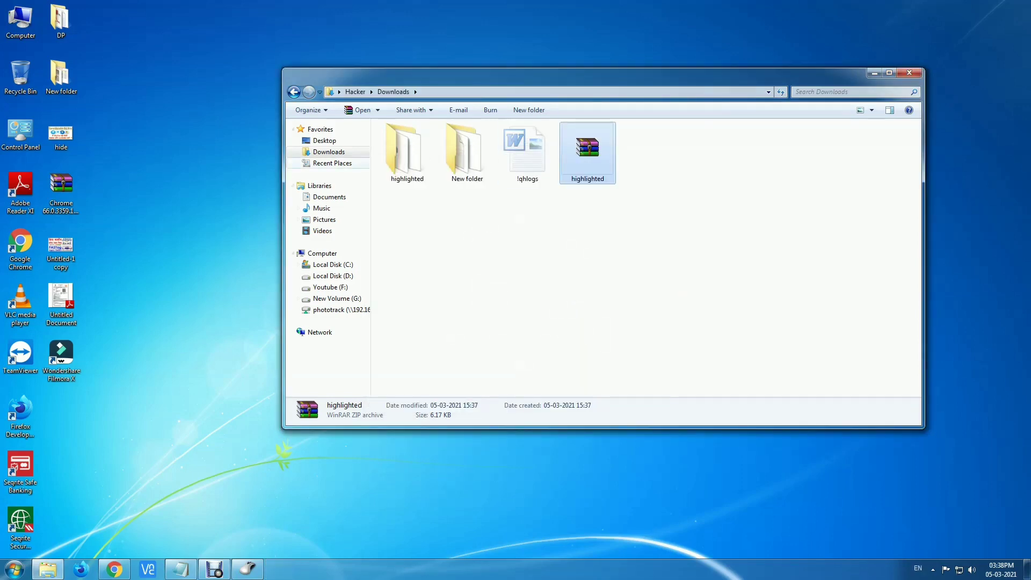
Open the extracted highlighted folder and preview its cursor files down to yellow highlight
left_click(407, 153)
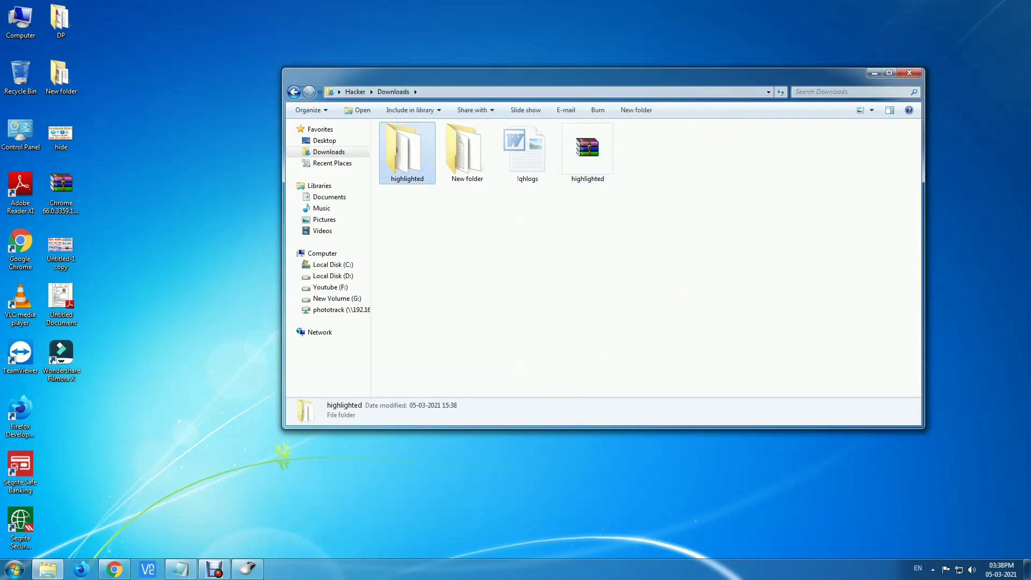
double_click(407, 153)
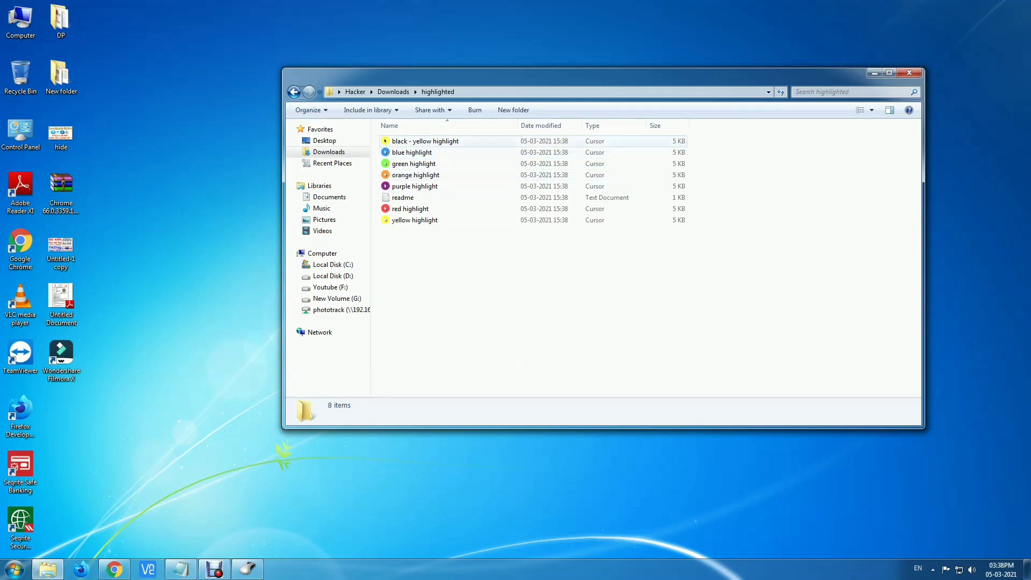
key("Down")
key("Down")
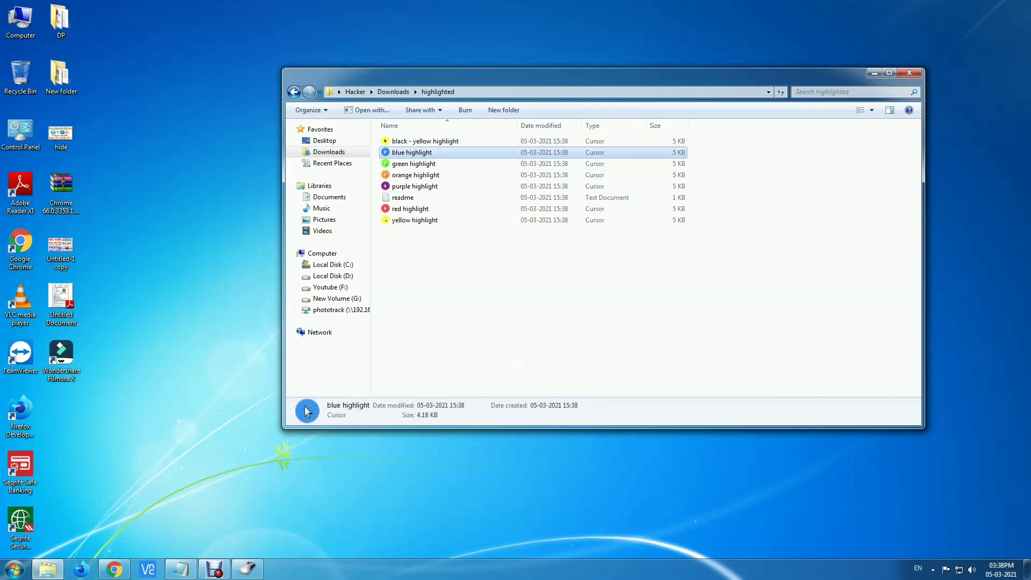
key("Down")
key("Down")
key("Down")
key("Down")
key("Down")
key("Down")
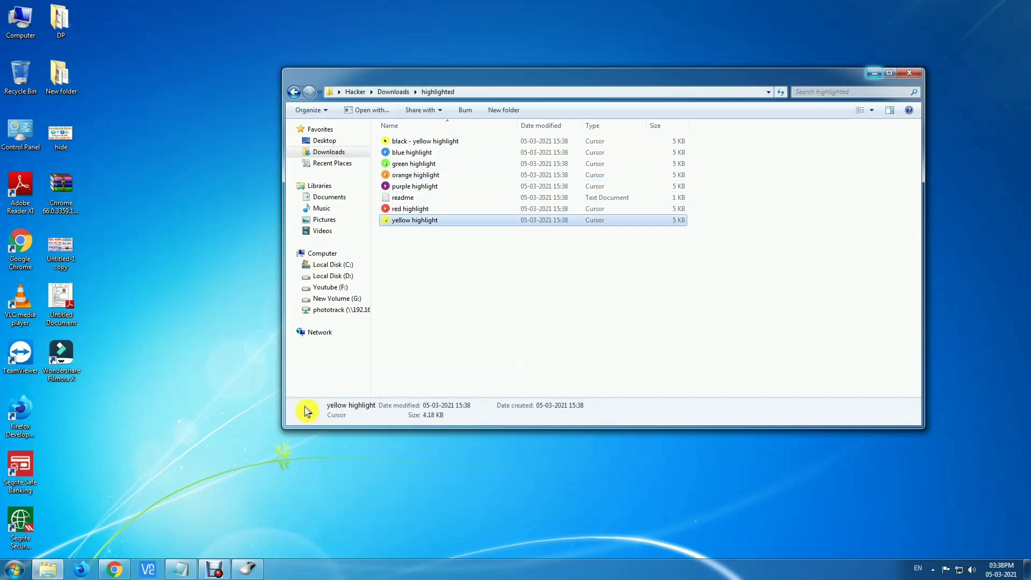
Minimize the highlighted folder window and open the cursor file browser for the Normal Select pointer
key("alt+d")
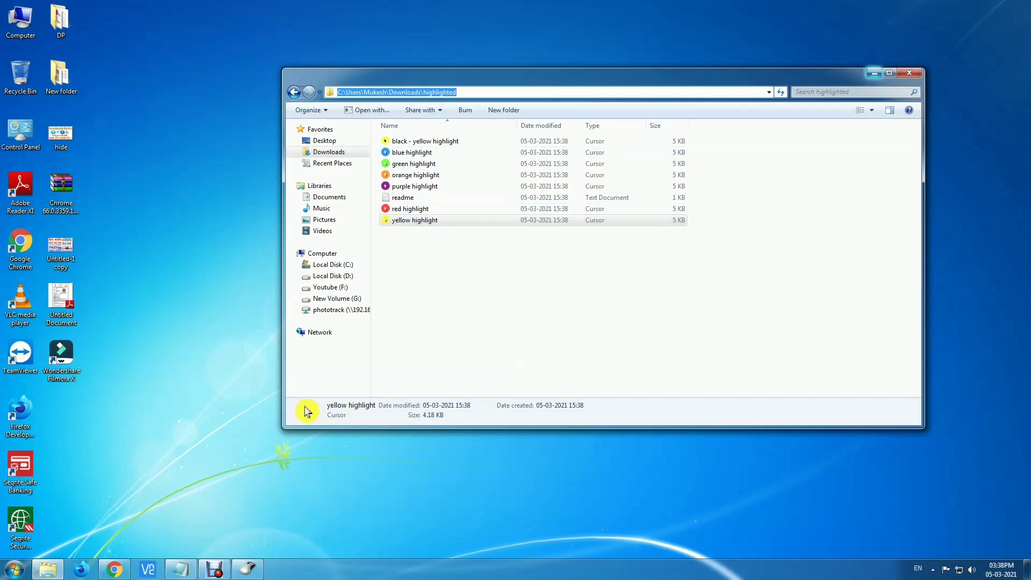
left_click(875, 73)
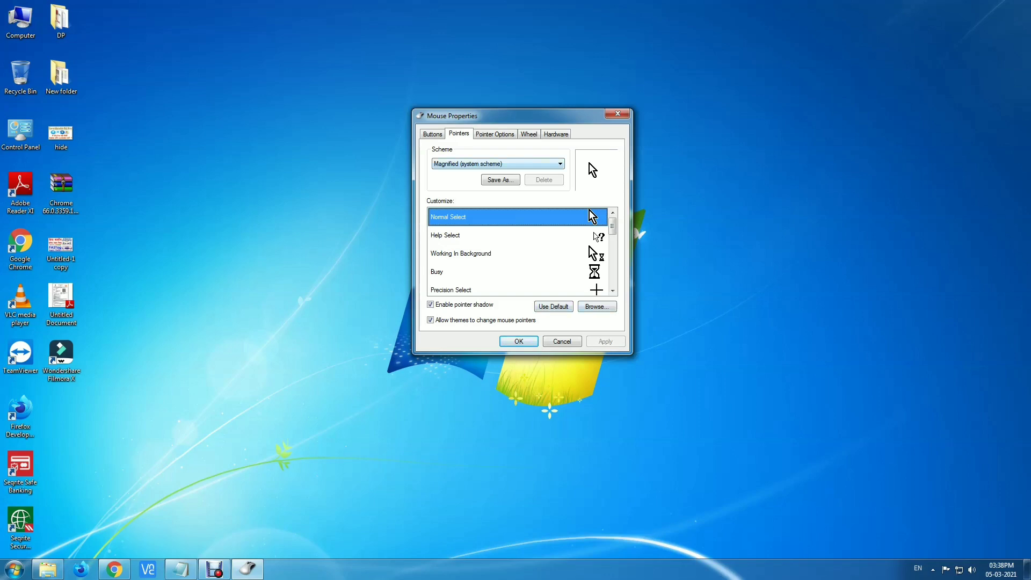
left_click(597, 306)
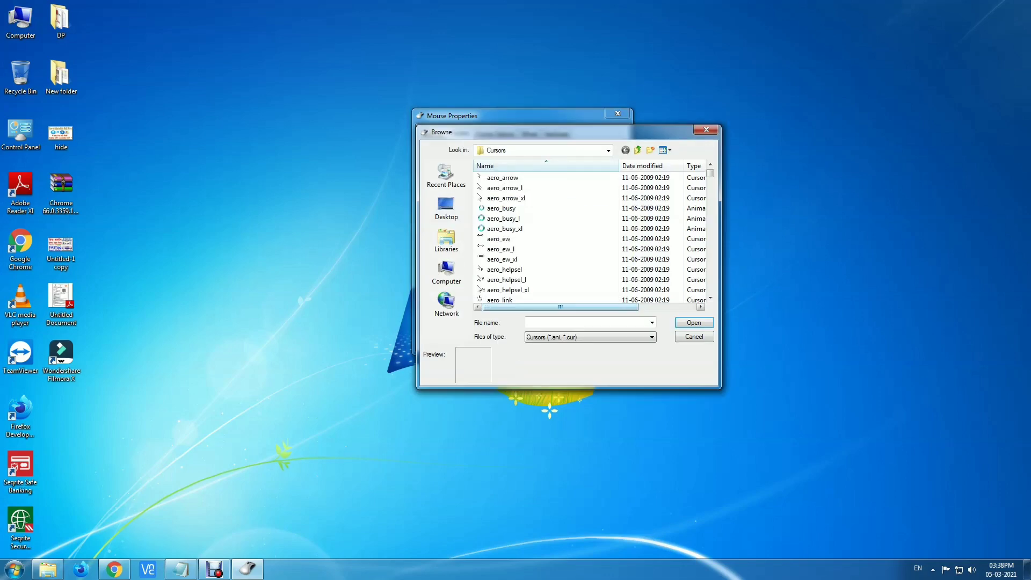
left_click(706, 130)
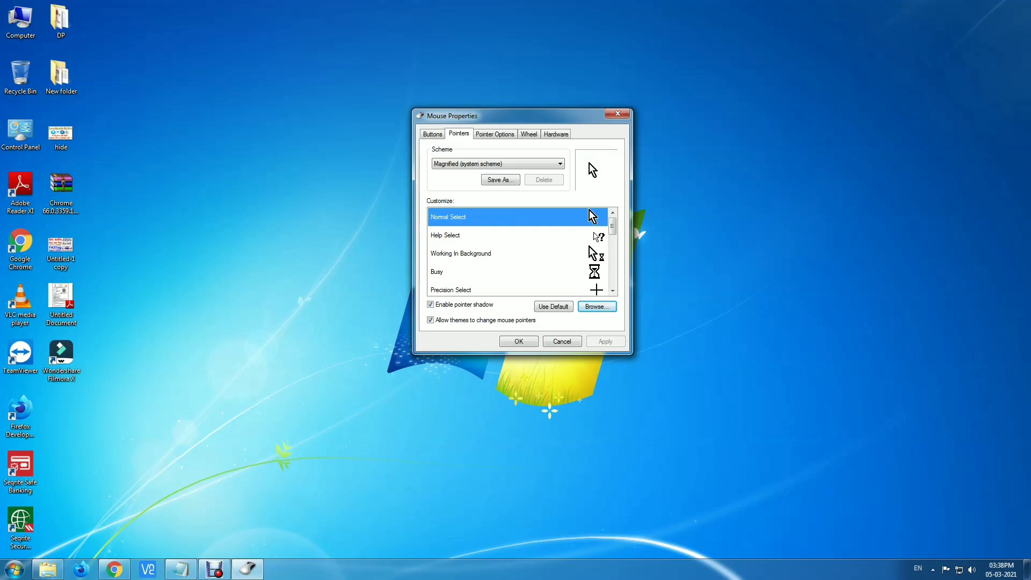
left_click(518, 217)
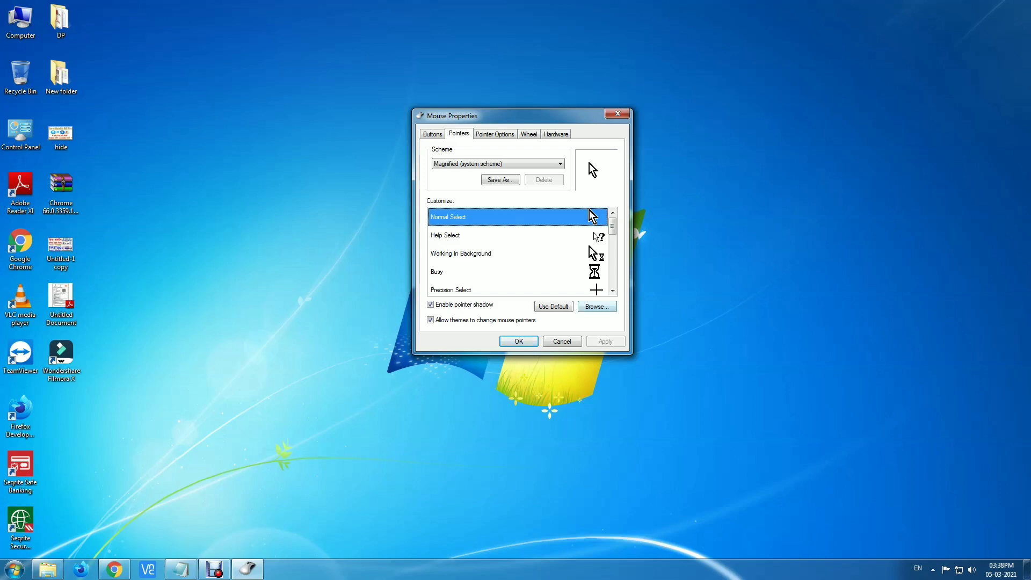
left_click(596, 306)
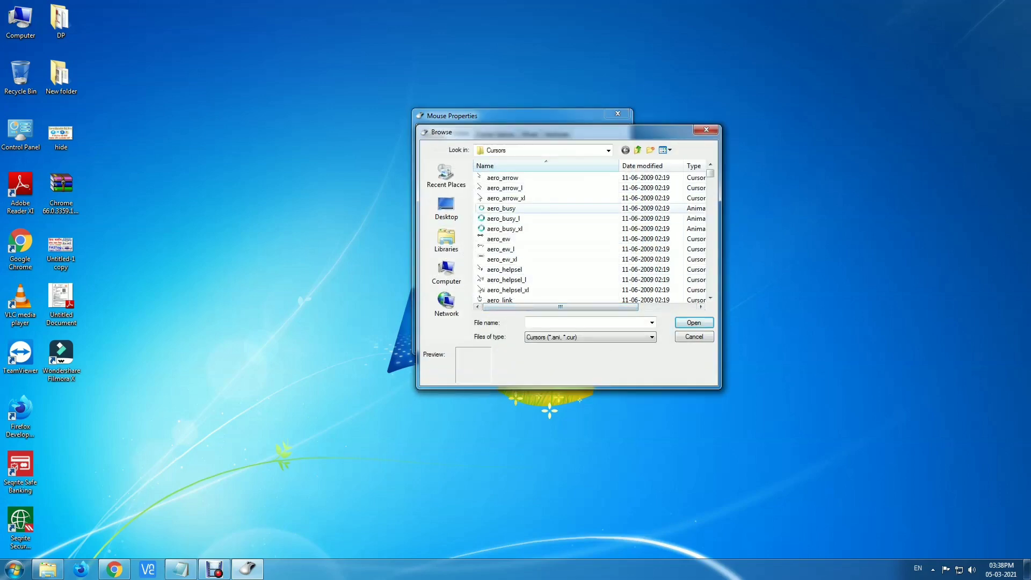
left_click(446, 207)
double_click(519, 203)
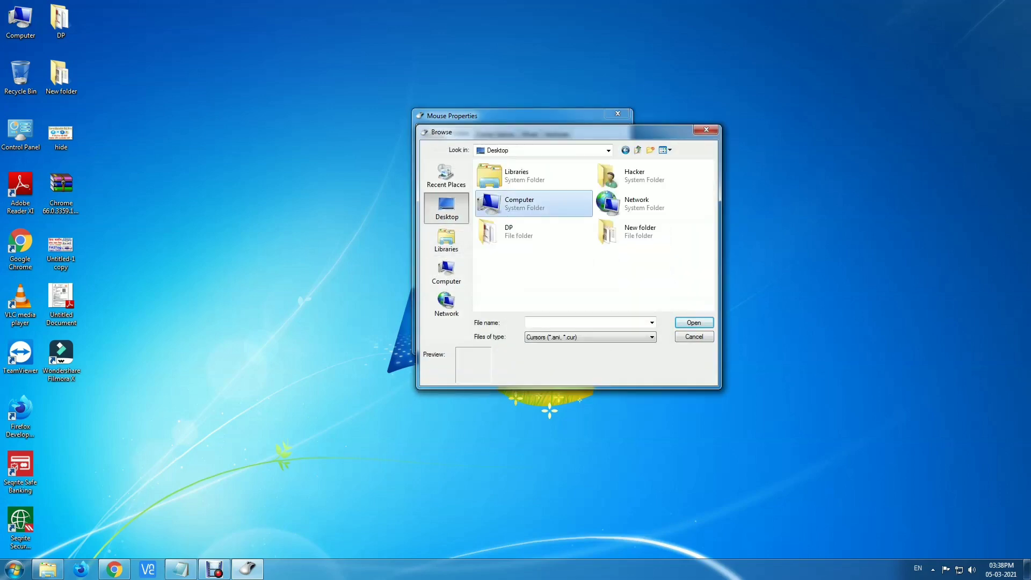
double_click(531, 217)
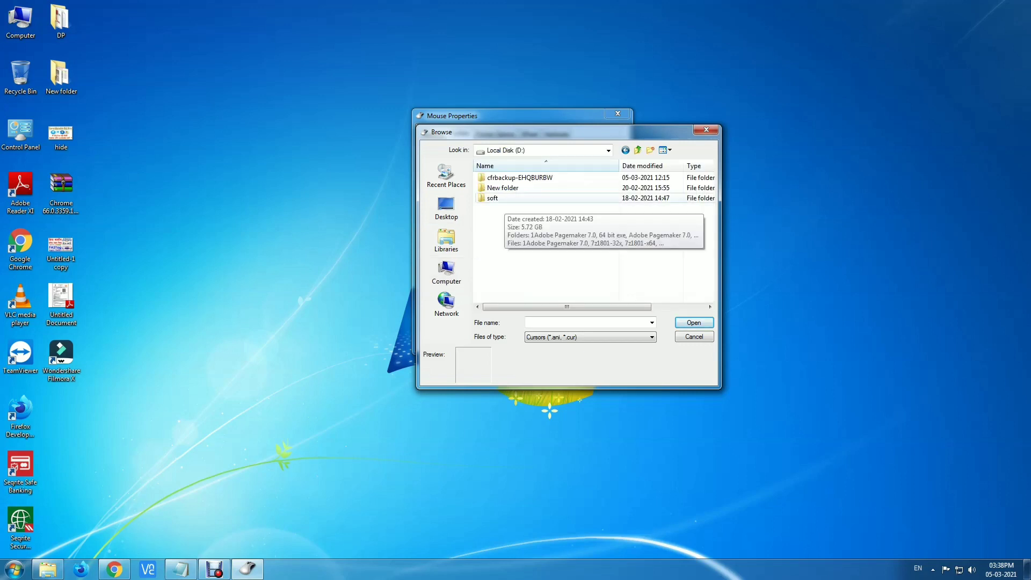
Browse through Local Disk (C:) and the user's profile to the highlighted folder inside Downloads
left_click(446, 206)
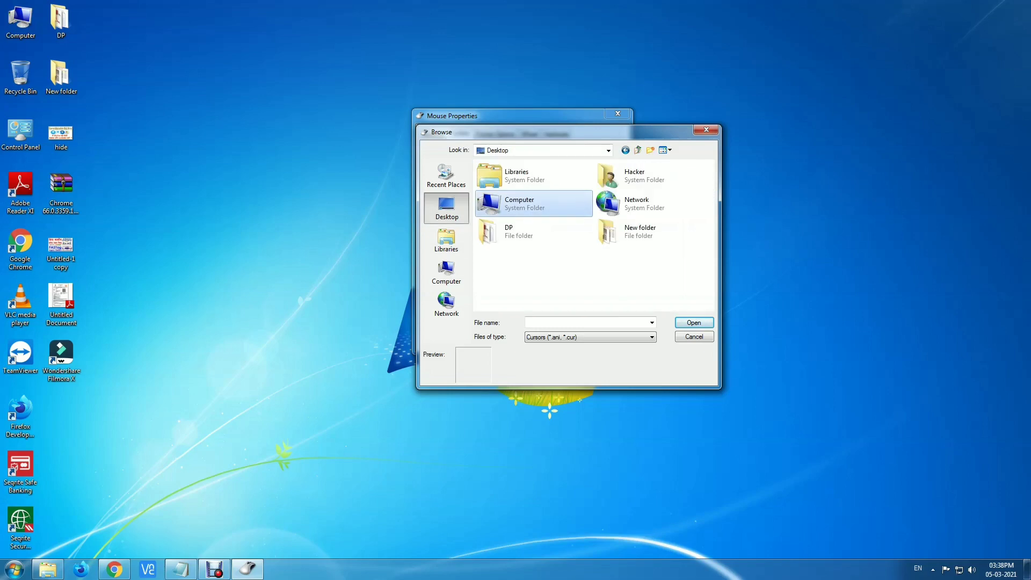
double_click(519, 202)
double_click(515, 185)
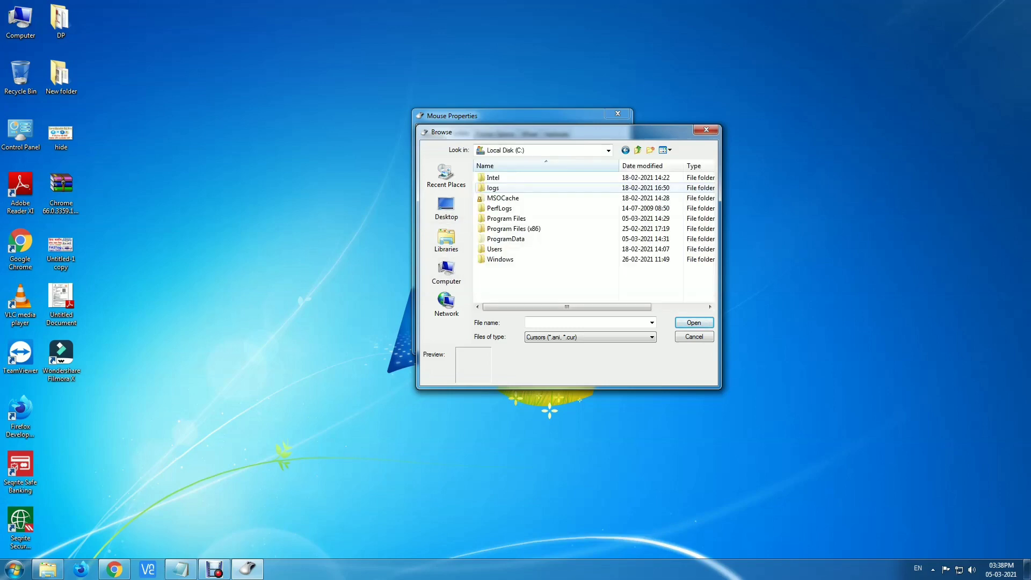
double_click(495, 249)
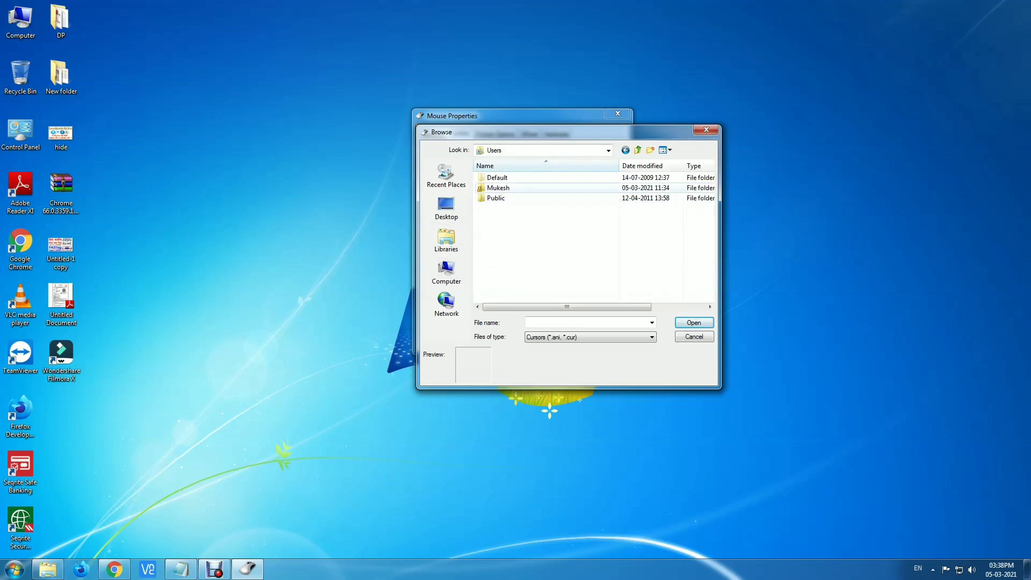
double_click(497, 188)
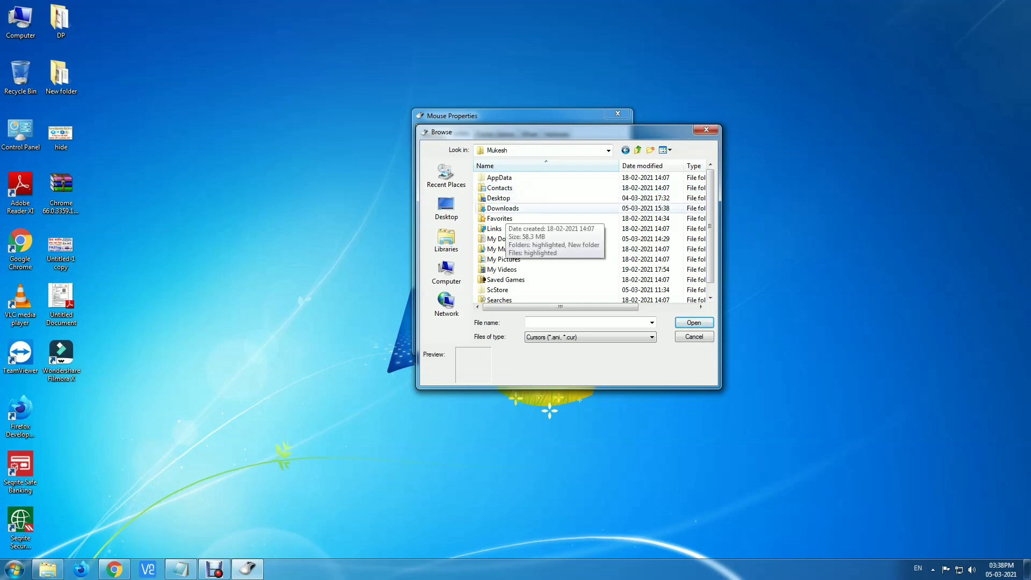
left_click(505, 209)
double_click(502, 209)
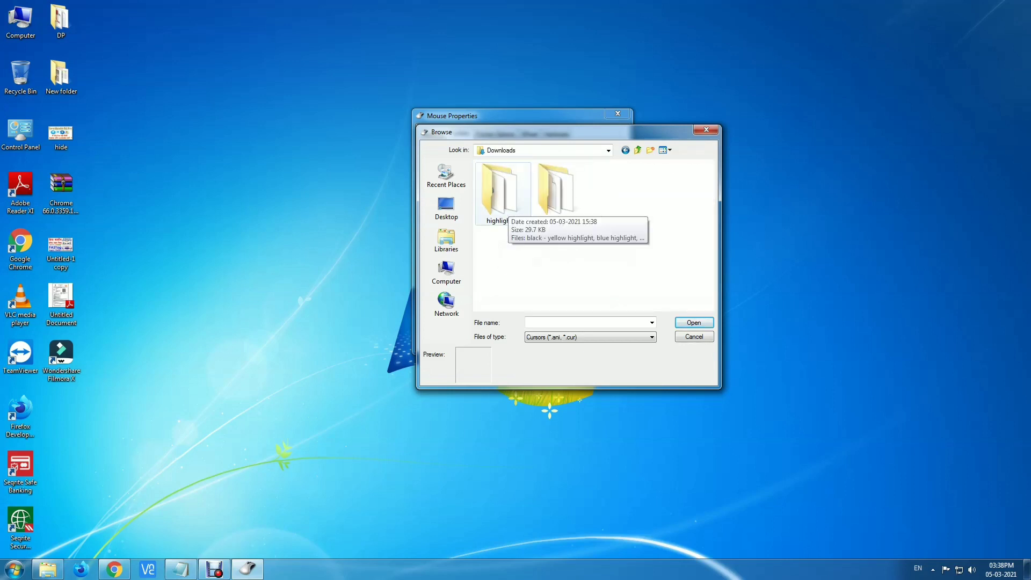
double_click(497, 191)
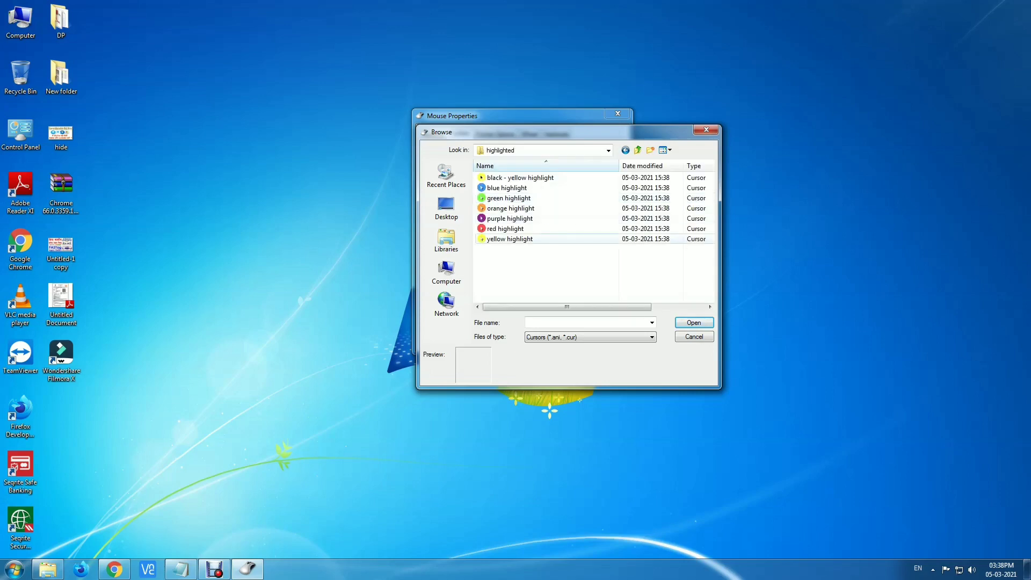
Assign the red highlight cursor to Normal Select, apply it and close Mouse Properties
left_click(521, 229)
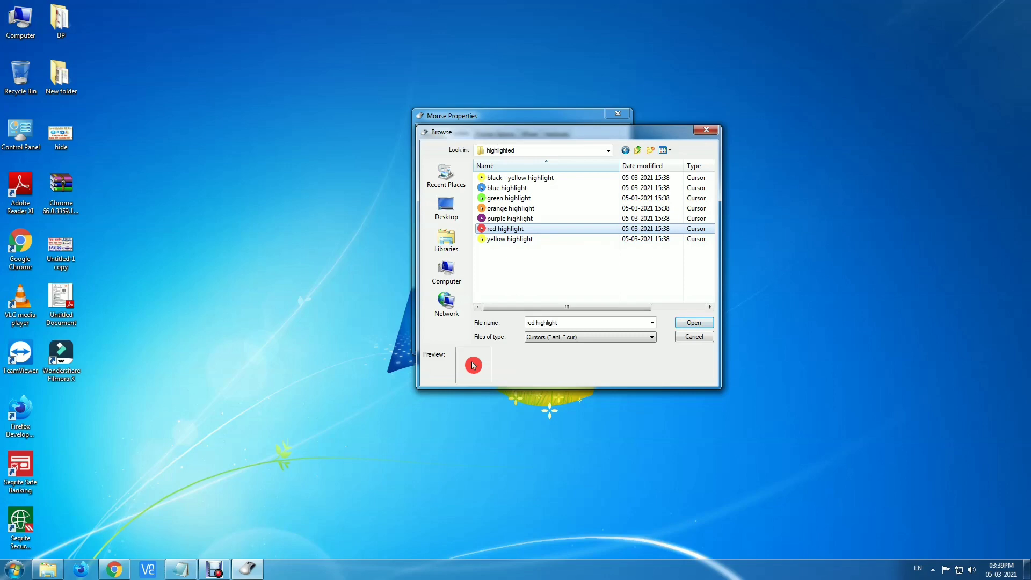
double_click(504, 228)
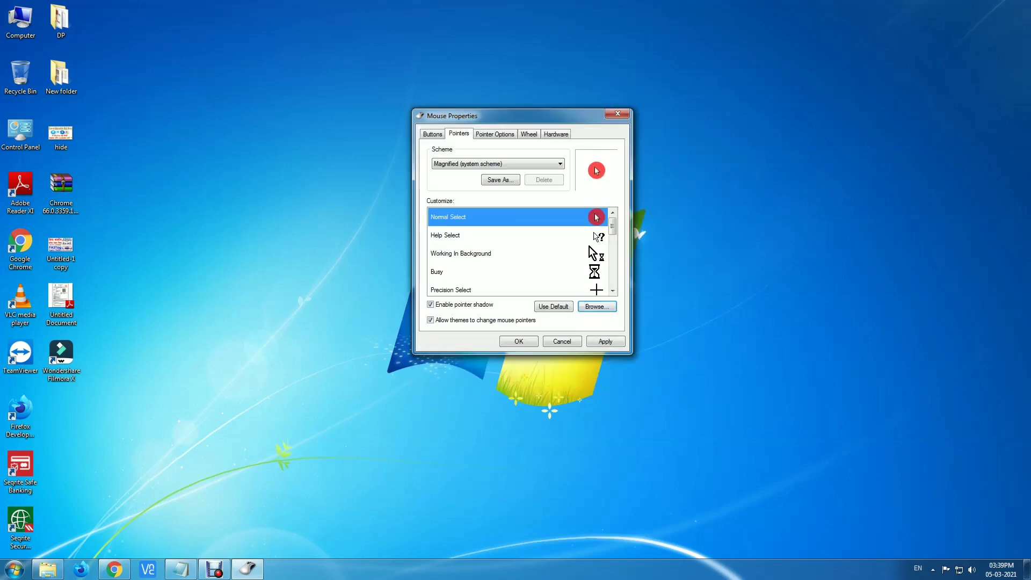
left_click(605, 342)
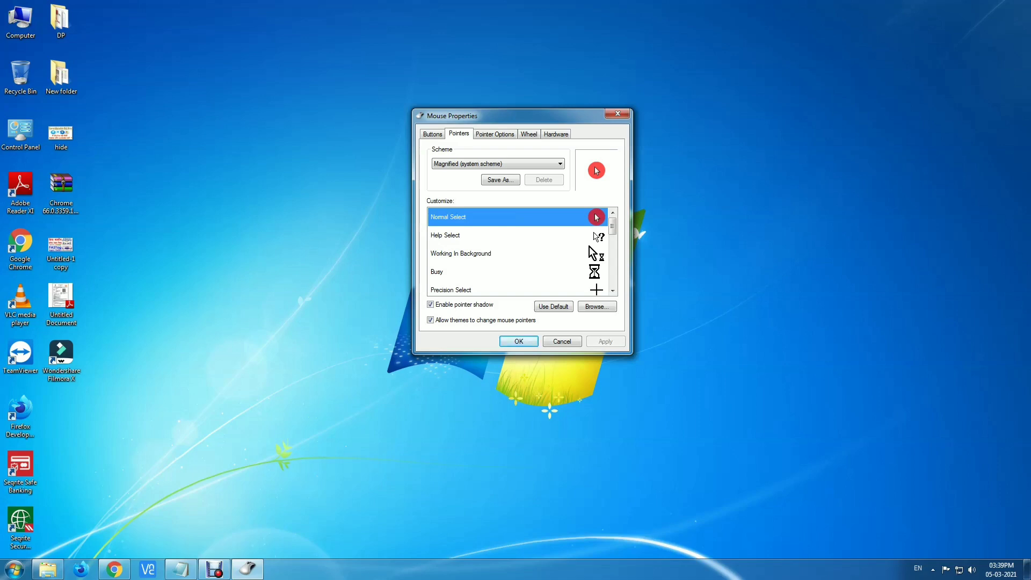
left_click(519, 342)
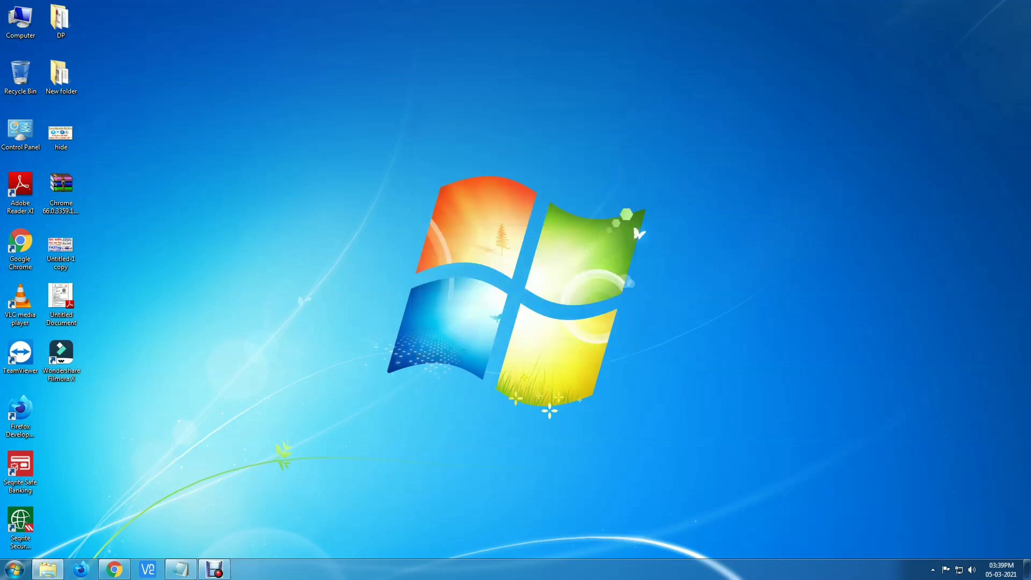
Refresh the desktop twice to try out the red highlight pointer
right_click(378, 218)
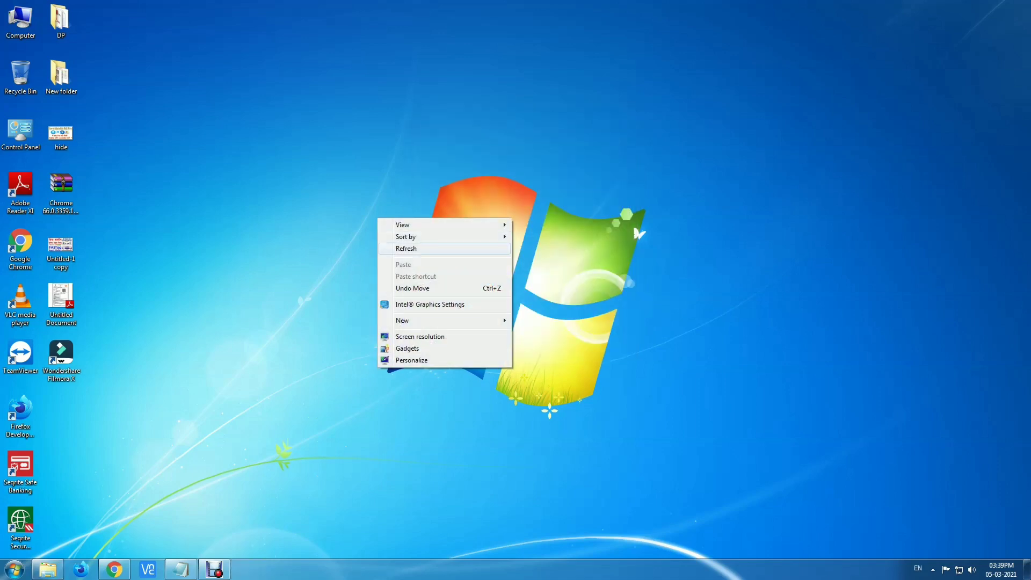
left_click(406, 249)
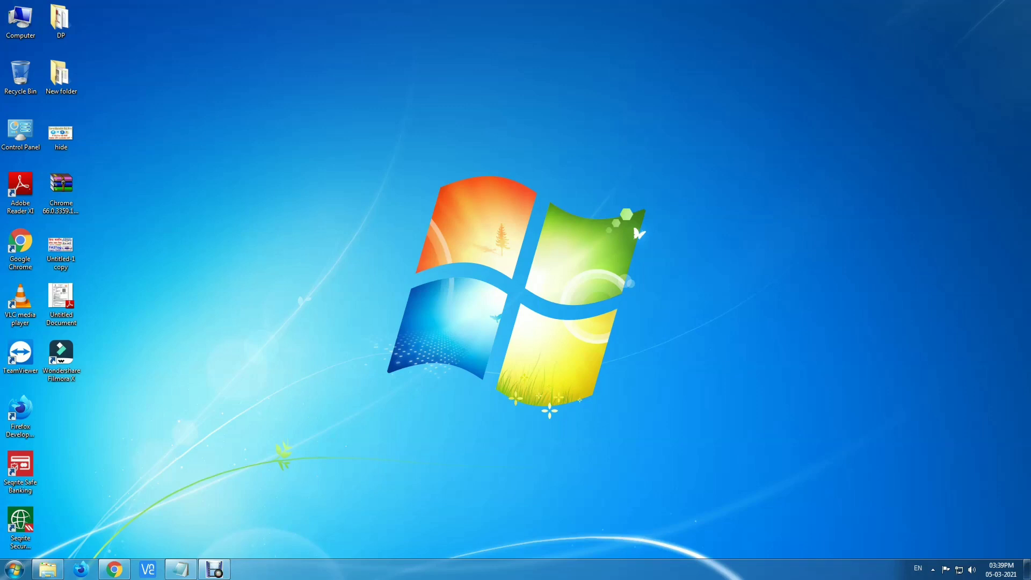
right_click(362, 124)
left_click(391, 155)
Search Windows for the mouse settings and open the pointer settings in Mouse Properties
key("super")
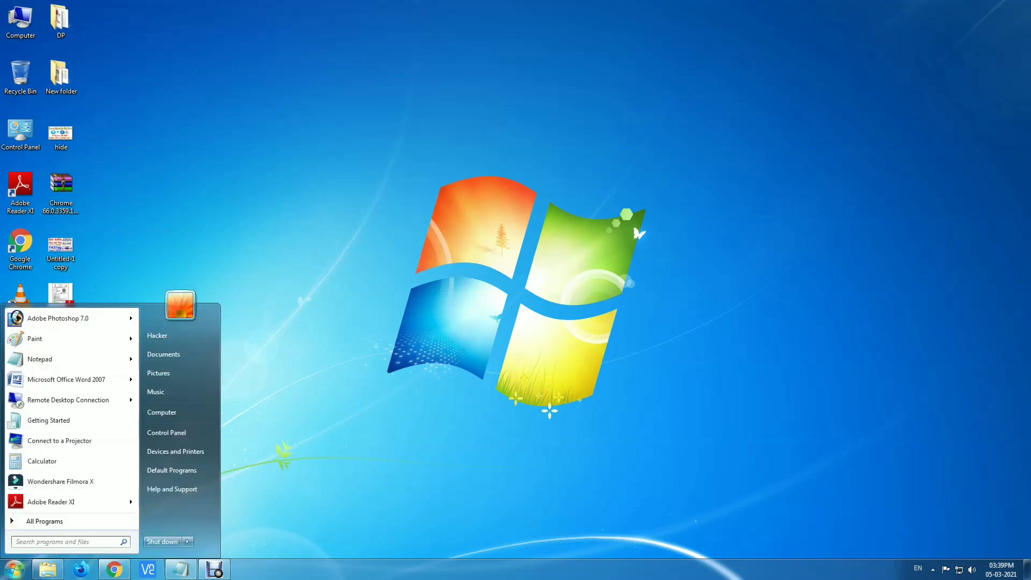
type("mo")
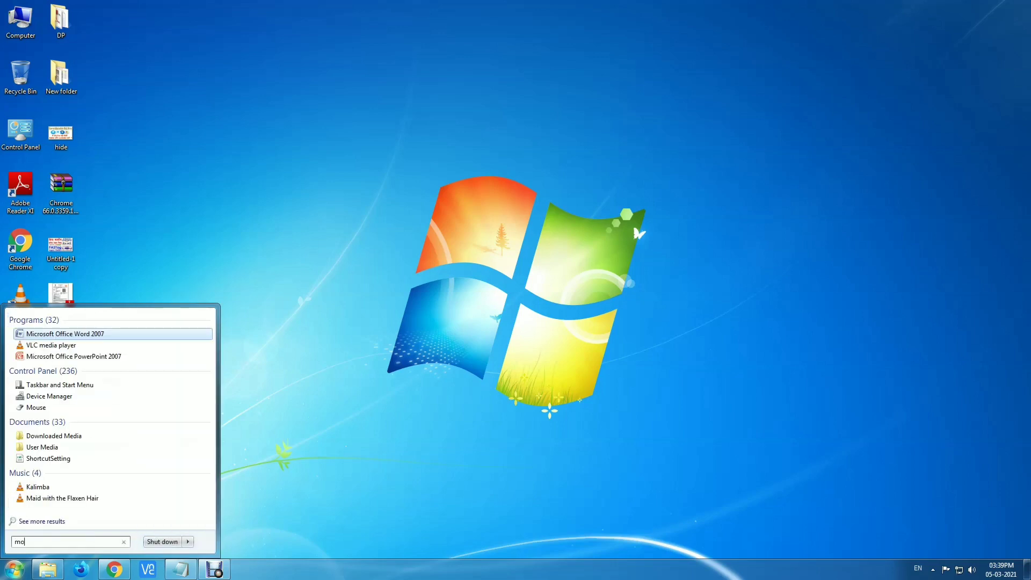
type("use")
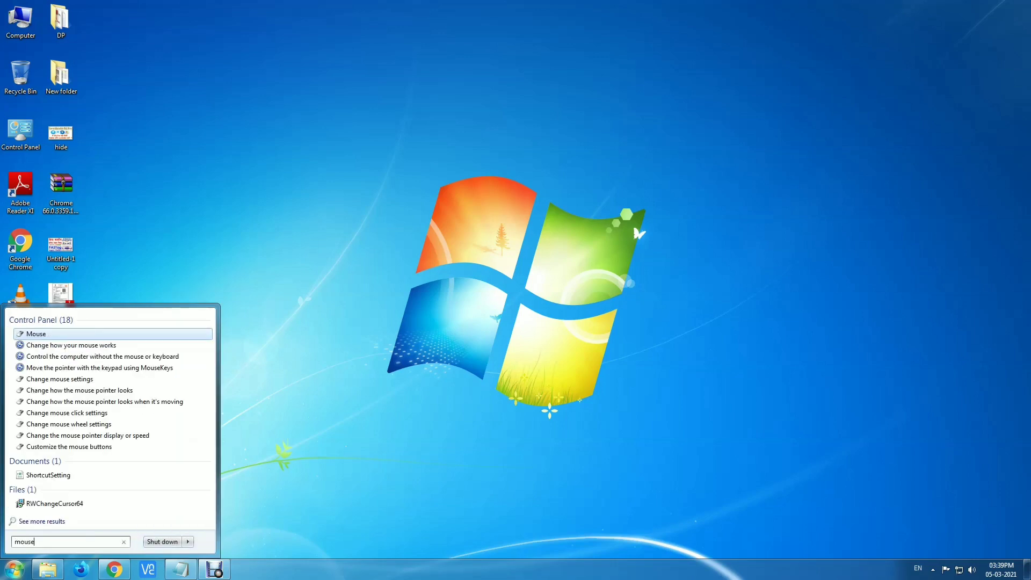
type(" s")
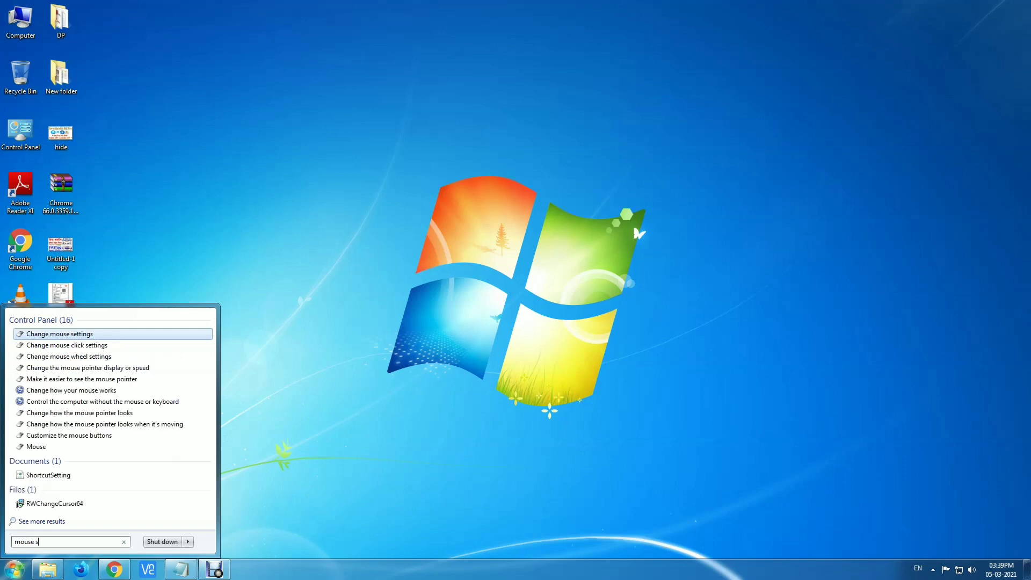
left_click(60, 334)
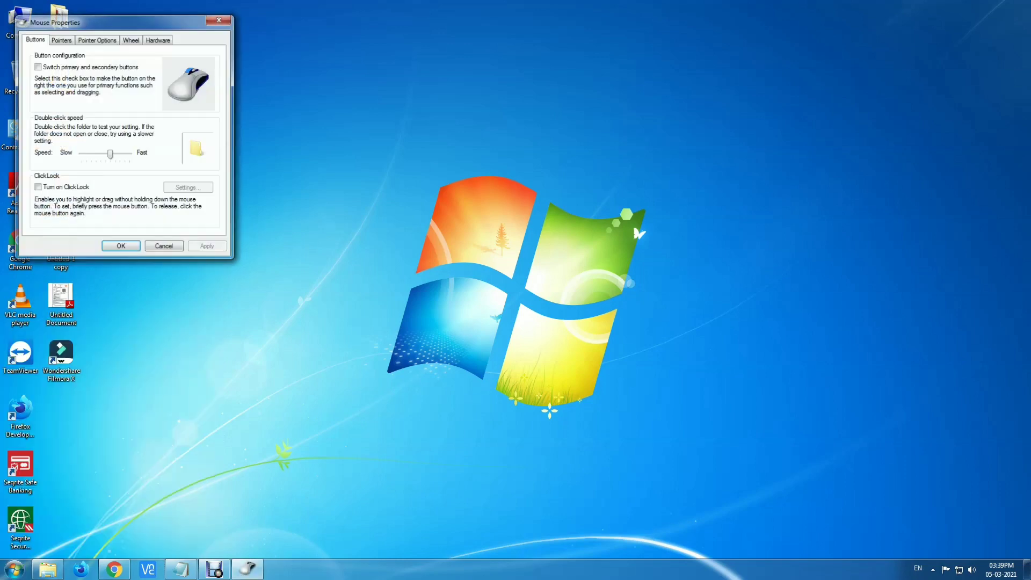
left_click_drag(81, 21, 691, 112)
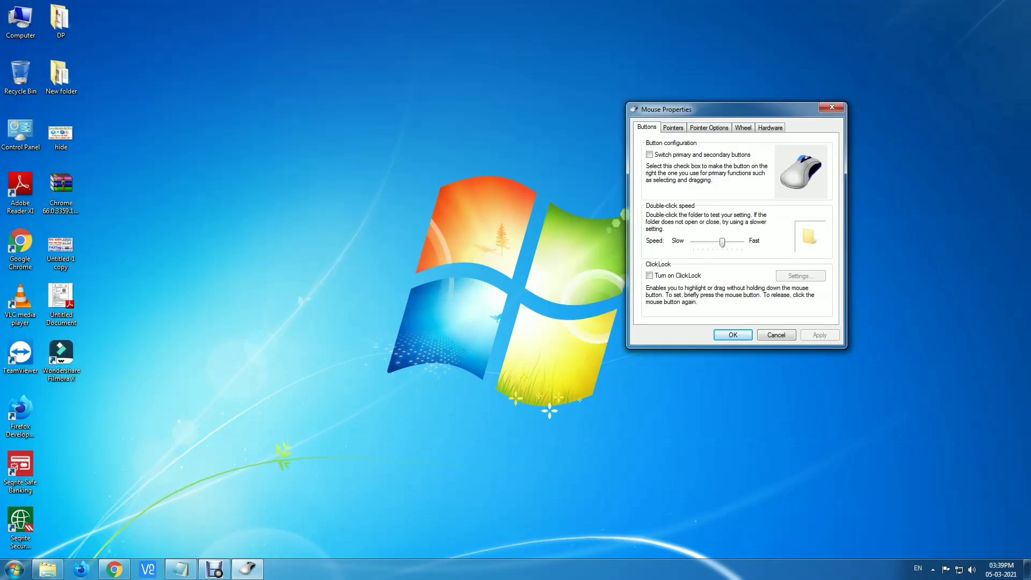
left_click(673, 127)
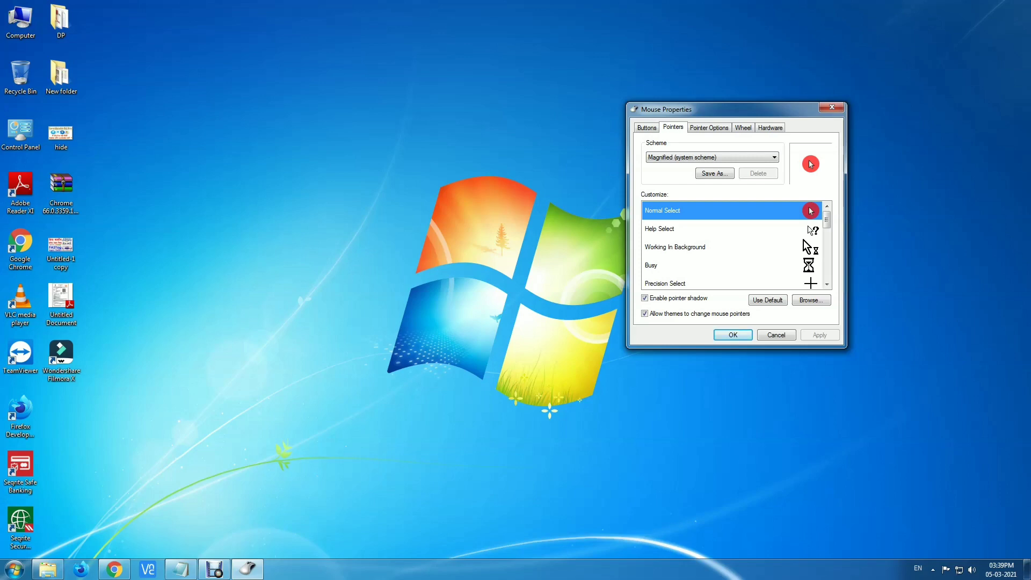
Apply the (None) pointer scheme, close Mouse Properties and refresh the desktop
left_click(713, 157)
left_click(712, 167)
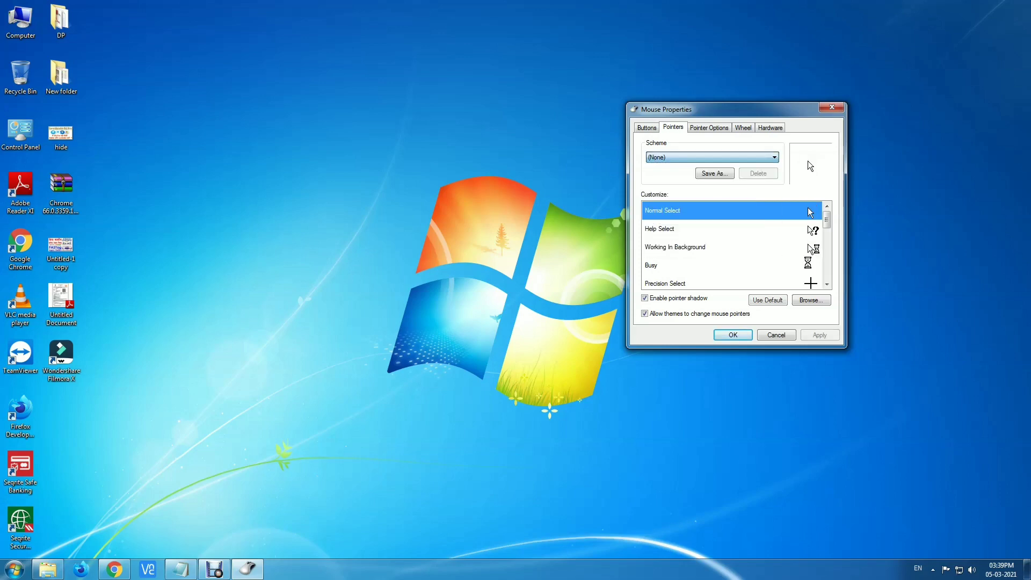
left_click(819, 336)
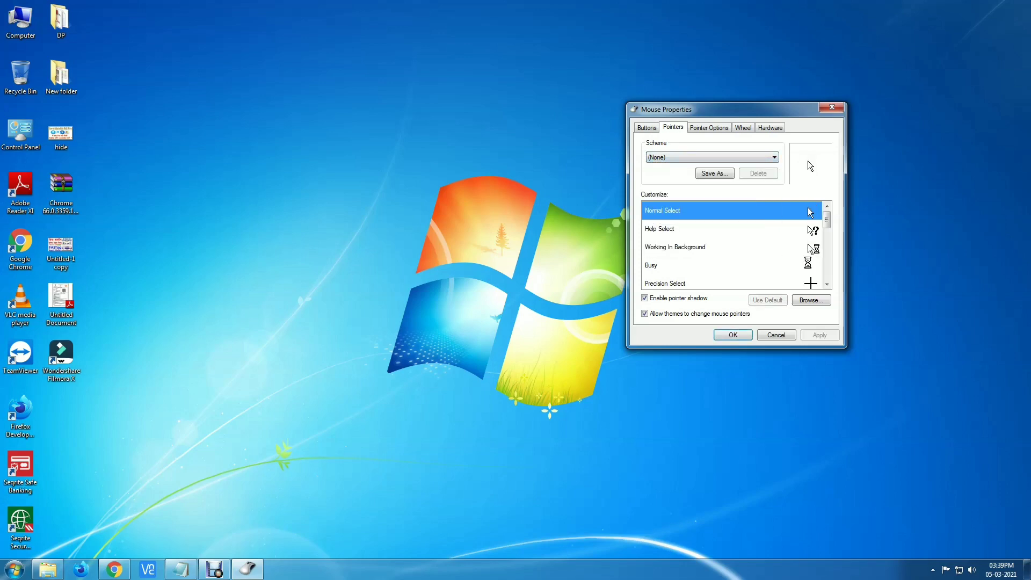
key("Return")
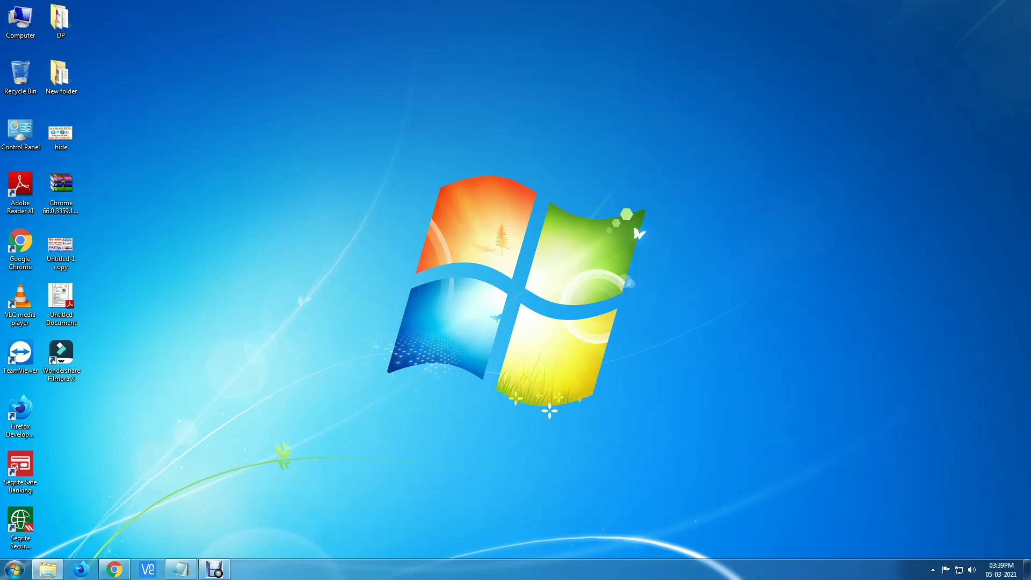
right_click(479, 132)
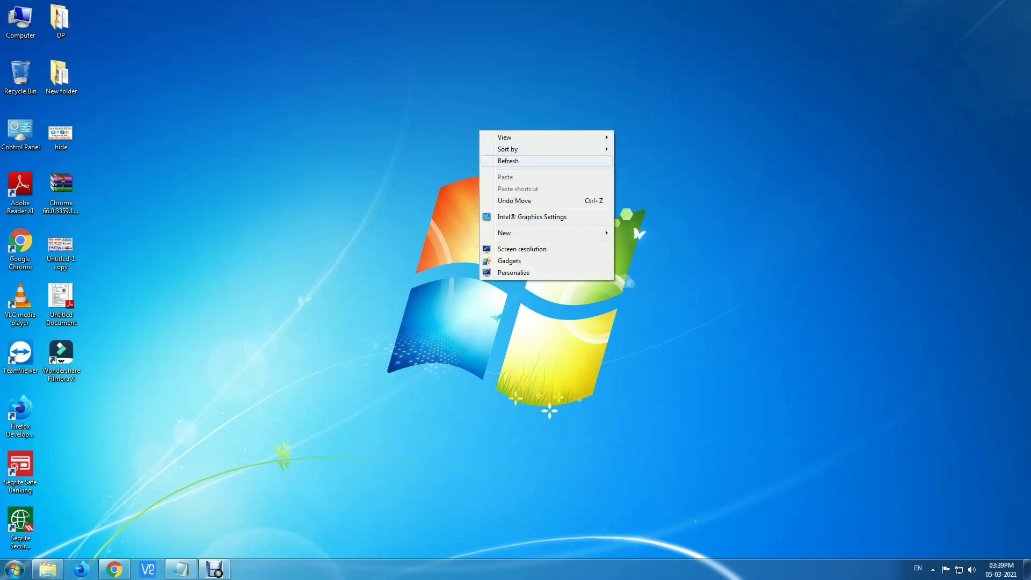
left_click(515, 161)
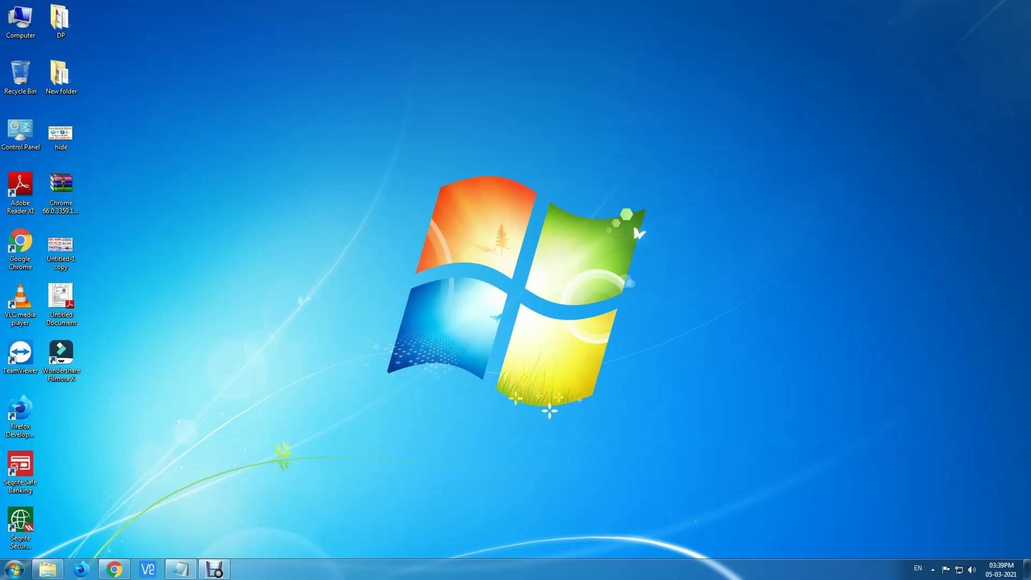